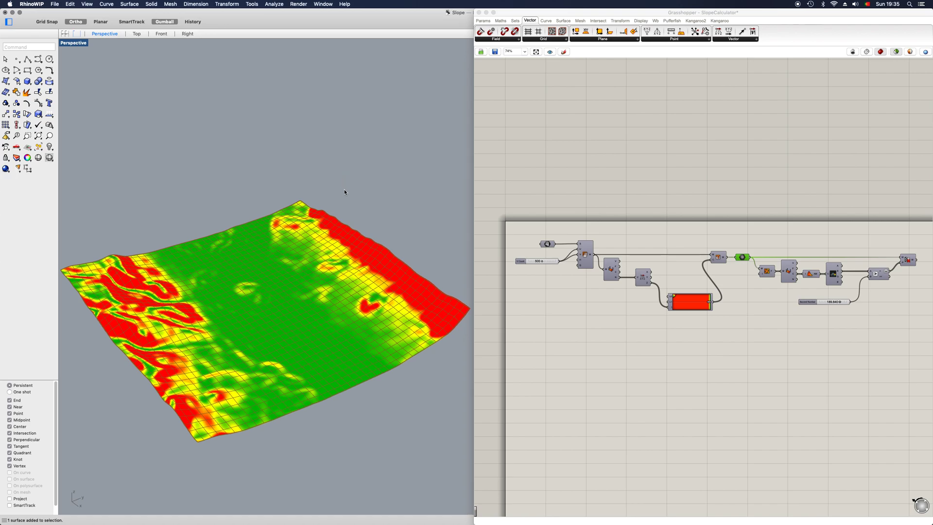
mouse_move(344, 190)
right_mouse_down()
mouse_move(340, 179)
mouse_move(339, 187)
right_mouse_up()
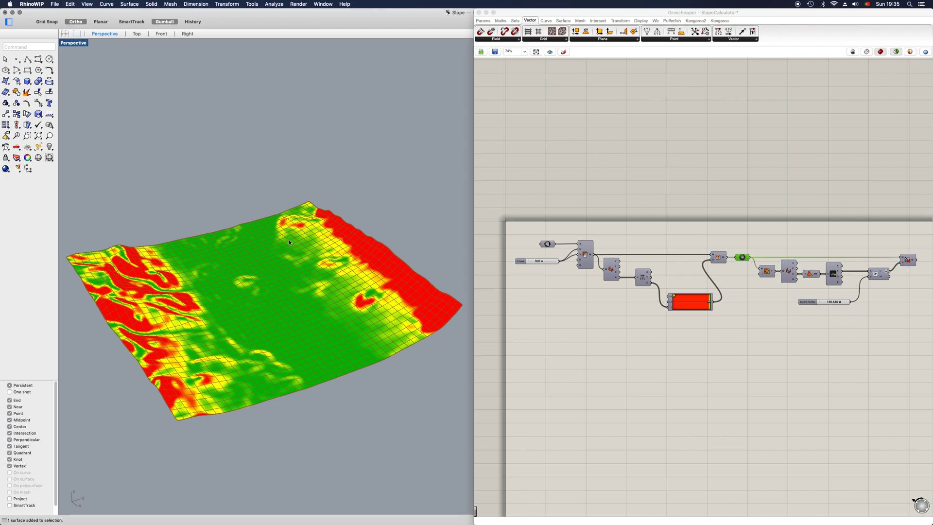
right_click_drag(286, 244, 253, 279)
scroll(254, 278, "up", 2)
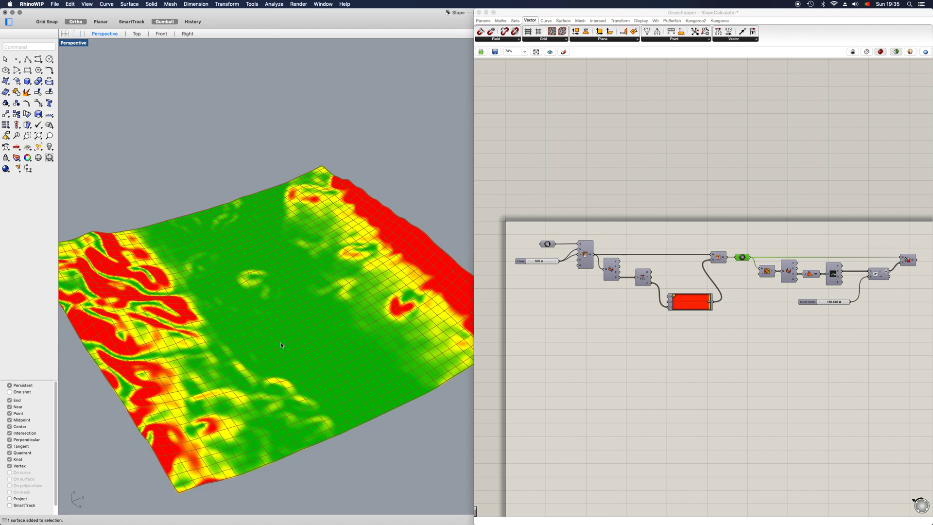
right_click_drag(282, 344, 256, 331)
Clear the referenced value from the Surface parameter that starts the existing slope definition
left_click(563, 323)
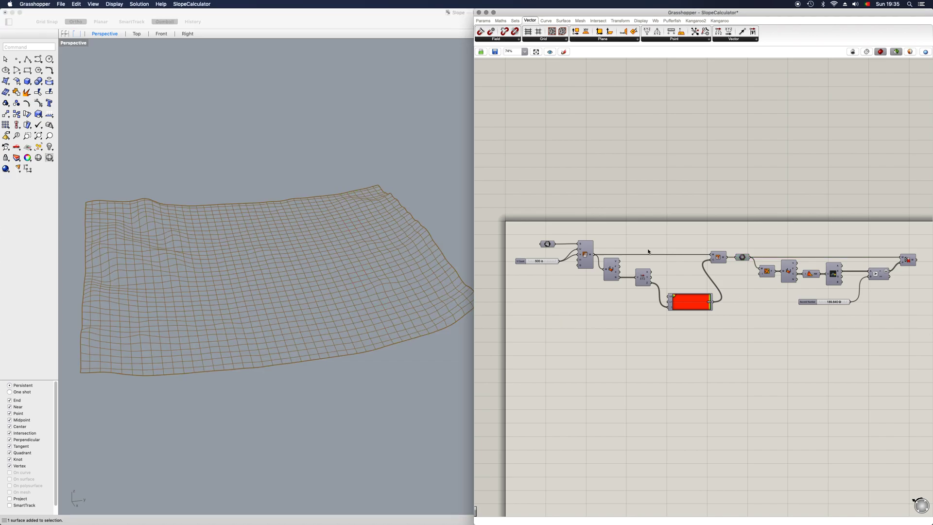
left_click(547, 244)
right_click(547, 245)
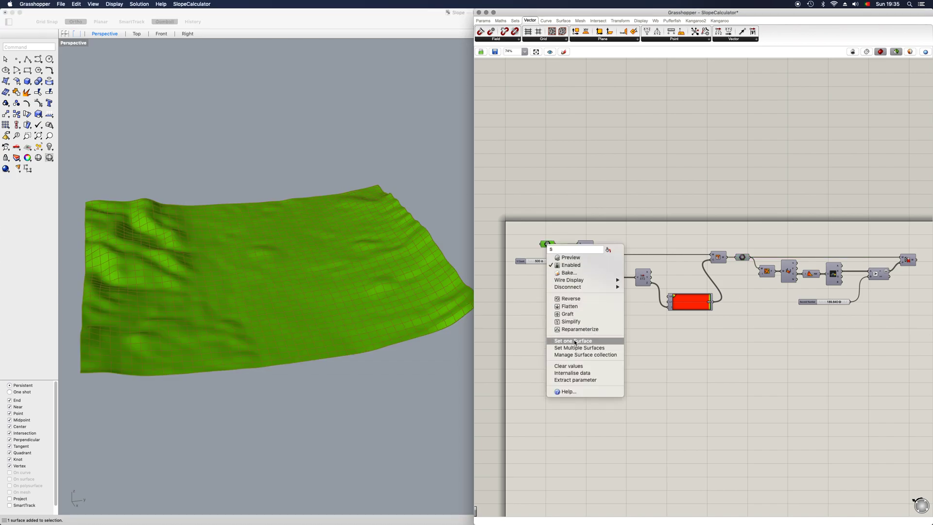
left_click(574, 366)
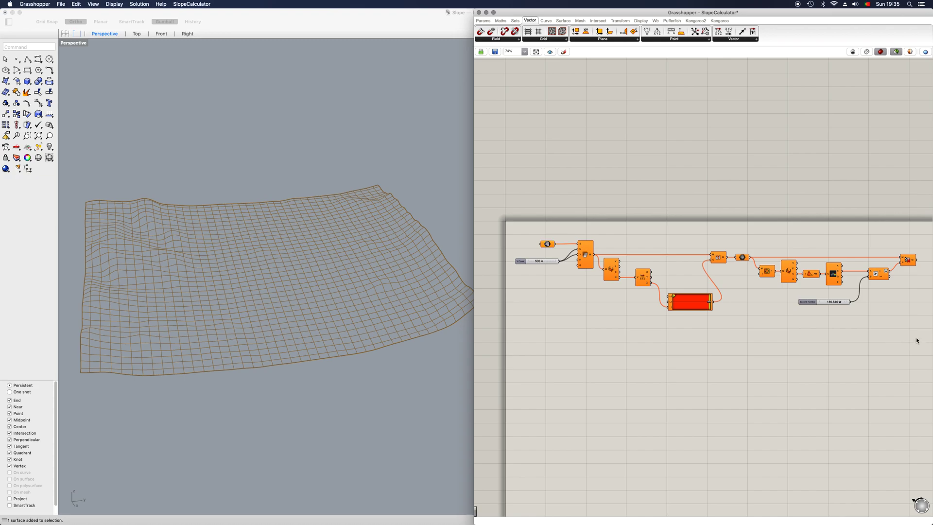
Move the entire existing slope definition down the canvas to free space for a new one
left_click_drag(917, 336, 489, 210)
left_click_drag(588, 256, 597, 482)
left_click(583, 320)
Add a Surface parameter near the upper-left corner of the empty canvas area
scroll(533, 176, "up", 3)
right_click_drag(357, 333, 313, 286)
scroll(338, 282, "down", 2)
scroll(335, 289, "down", 2)
scroll(314, 287, "up", 4)
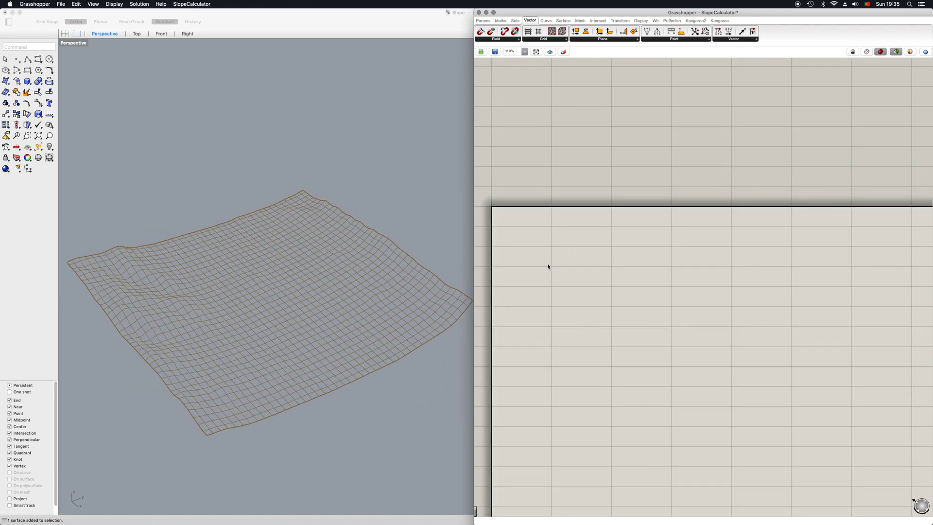
double_click(564, 287)
type("surf")
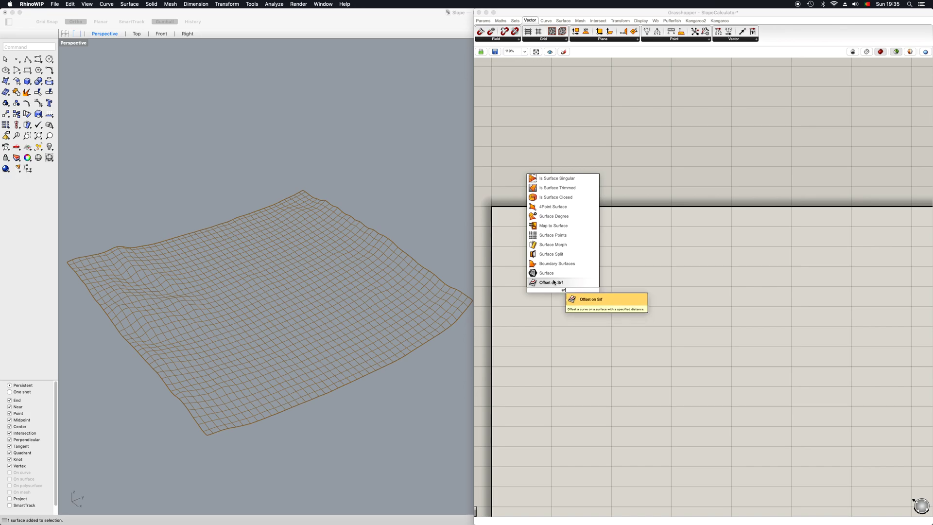
left_click(548, 275)
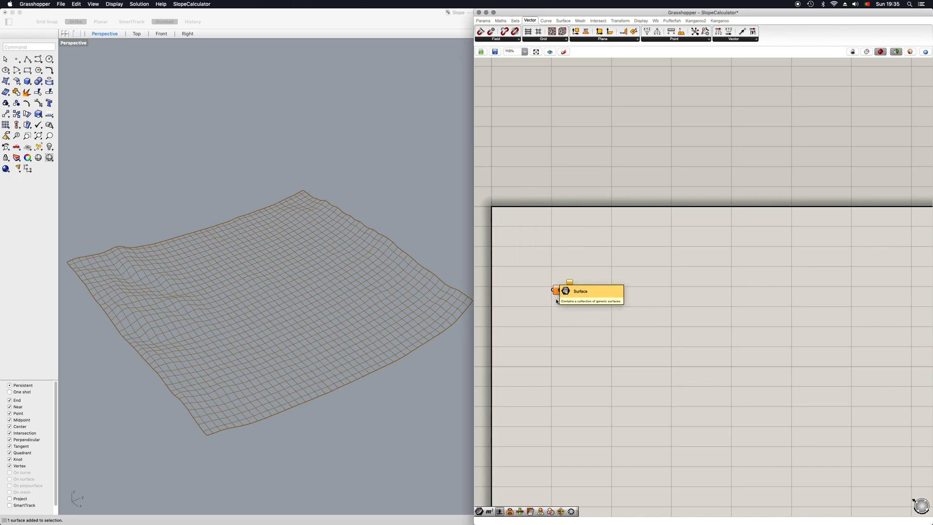
Reference the terrain surface from the Rhino viewport as the Surface parameter's single surface
right_click_drag(553, 327, 522, 331)
right_click(532, 295)
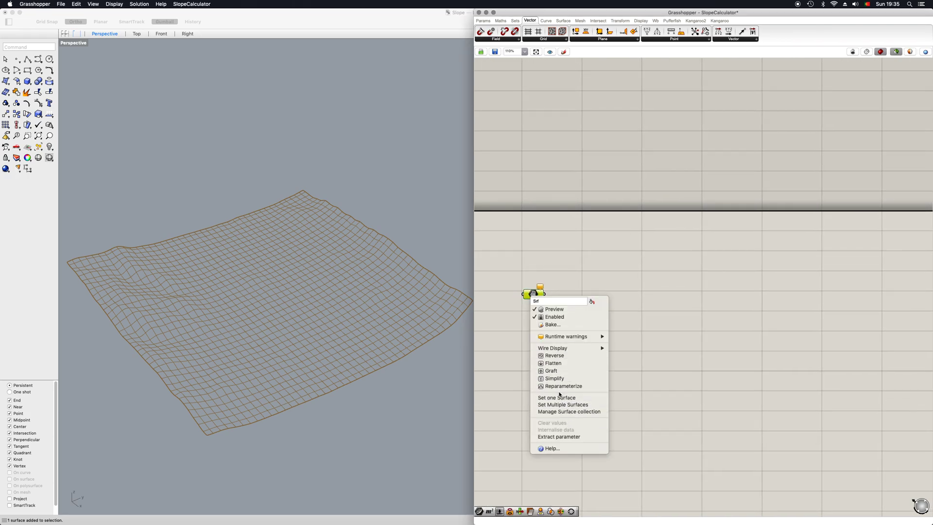
left_click(559, 397)
left_click(344, 294)
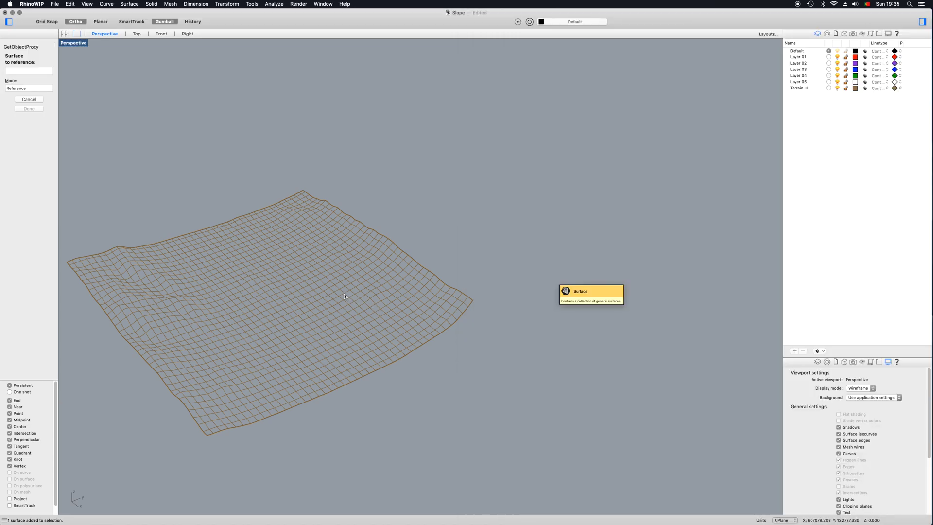
left_click(340, 295)
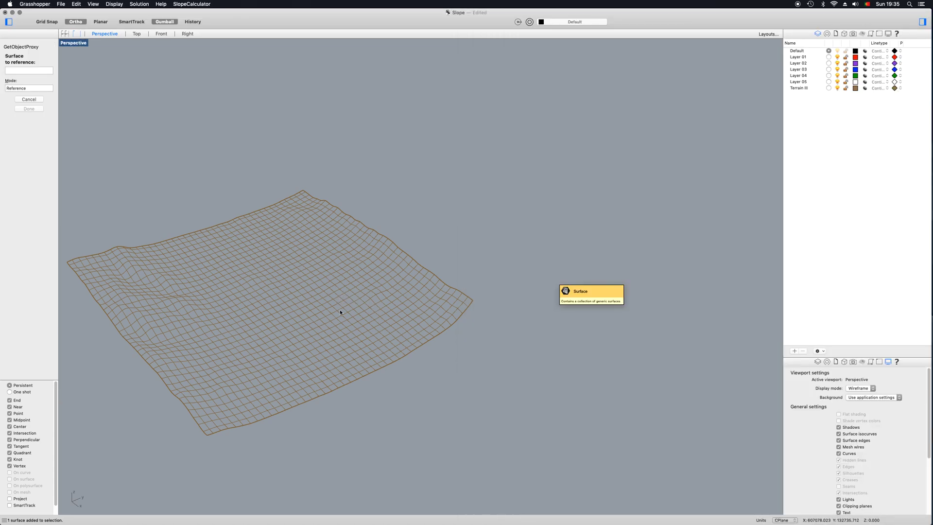
left_click(301, 313)
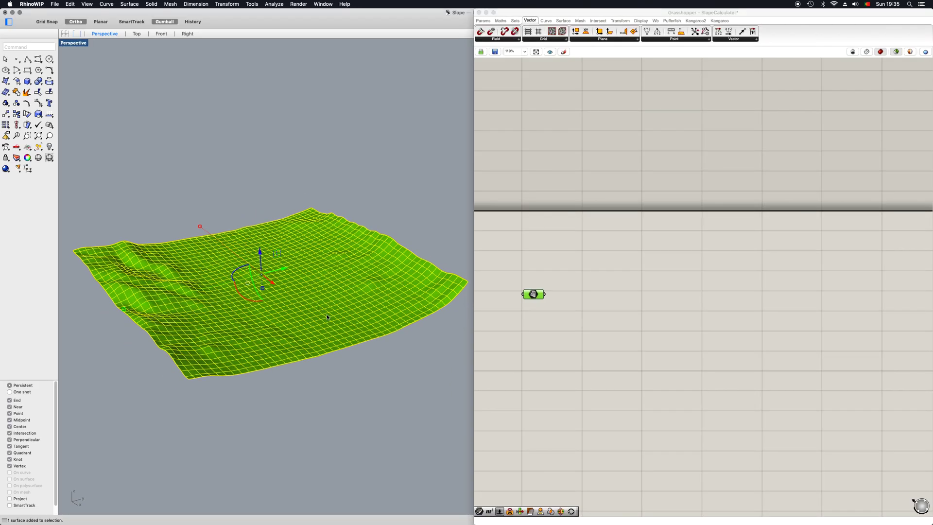
Examine the preview of the referenced terrain surface in the perspective view
left_click(383, 369)
scroll(362, 256, "up", 3)
right_click_drag(363, 256, 343, 268)
scroll(343, 268, "down", 3)
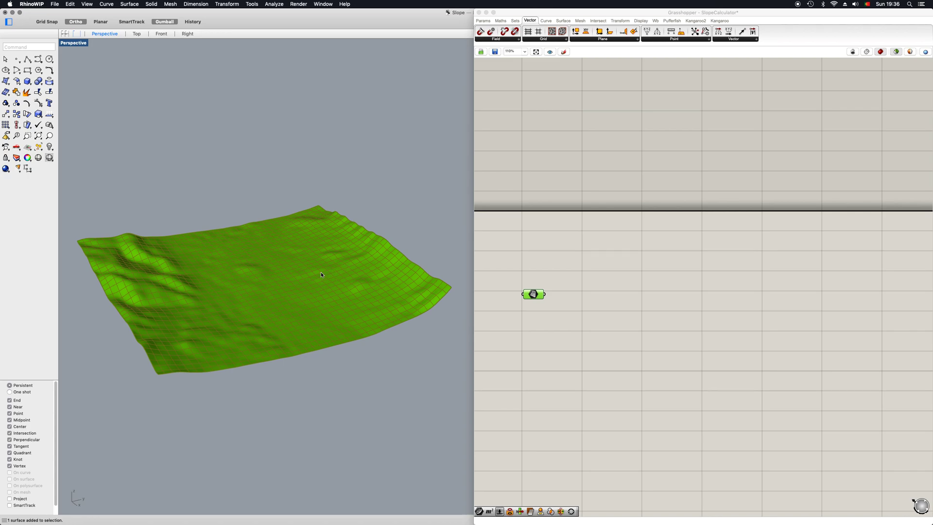
scroll(301, 271, "up", 3)
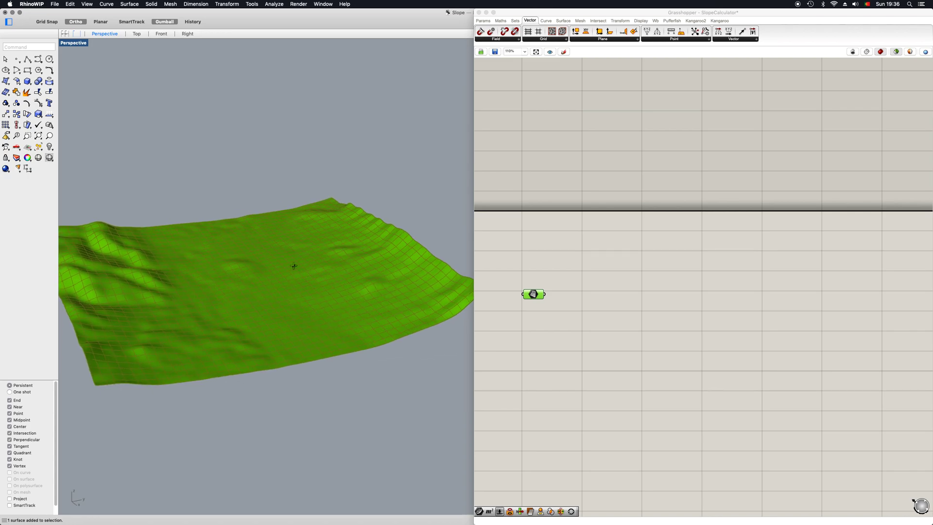
scroll(295, 269, "down", 4)
right_click_drag(296, 269, 298, 273)
scroll(298, 273, "up", 2)
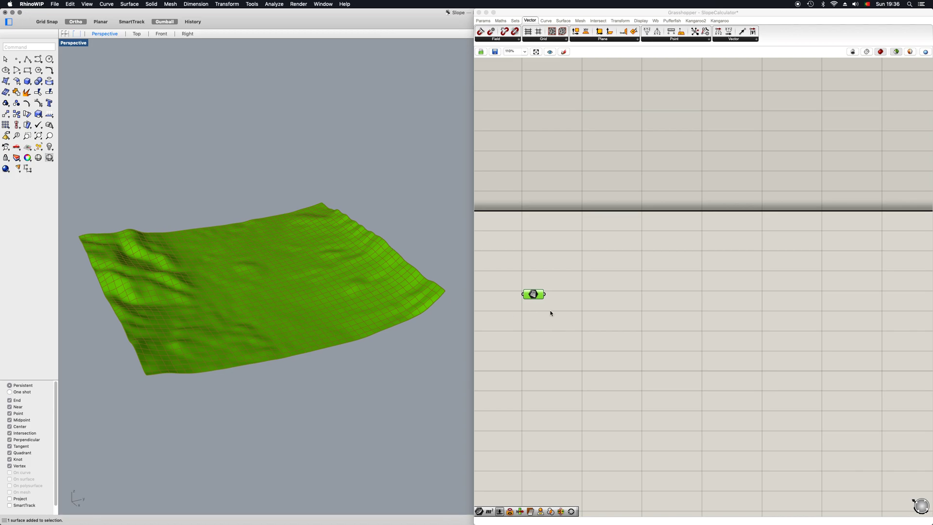
Add a Mesh Surface component beside the Surface parameter and feed the surface into its S input
left_click_drag(533, 294, 519, 271)
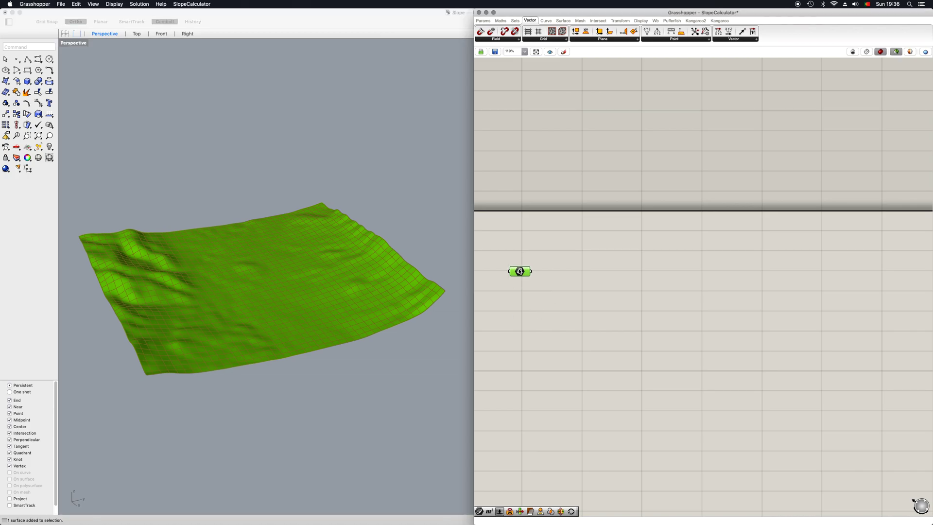
double_click(542, 306)
type("mesh")
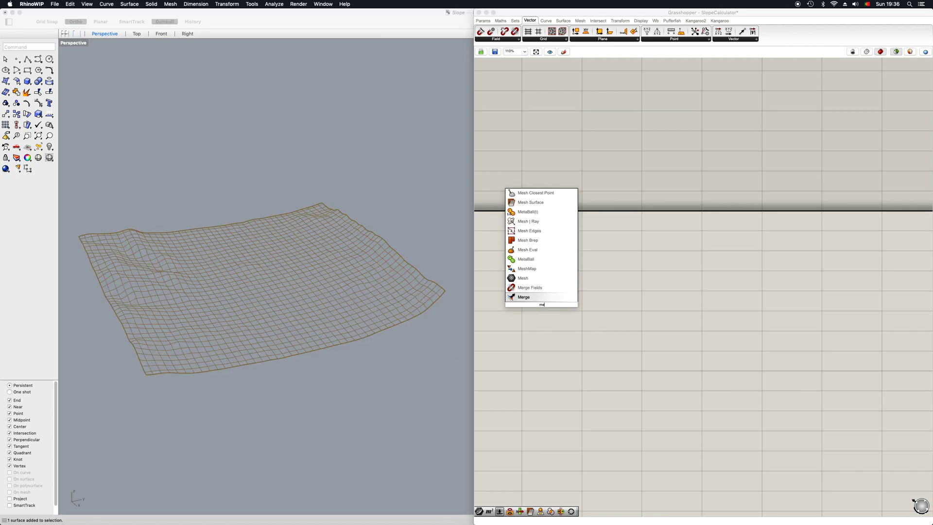
key("Up")
key("Up")
key("Return")
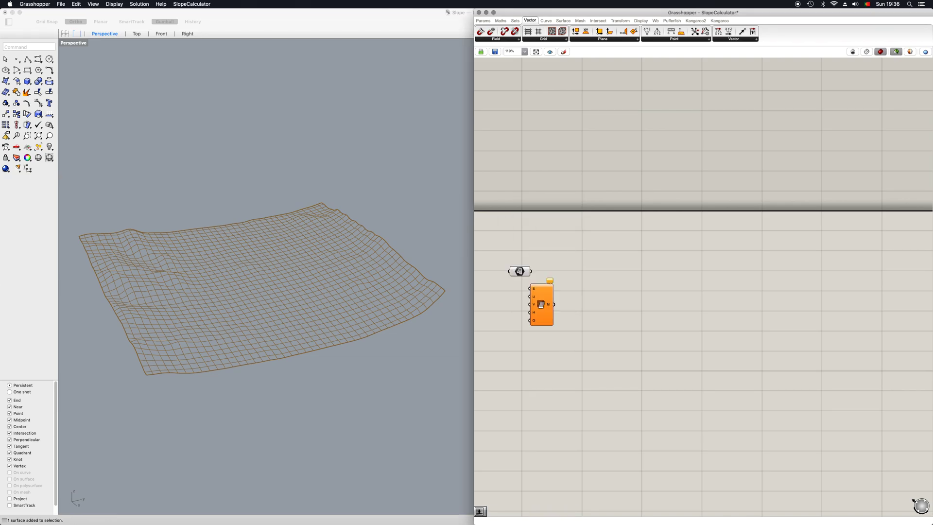
left_click_drag(543, 308, 576, 296)
scroll(606, 331, "up", 3)
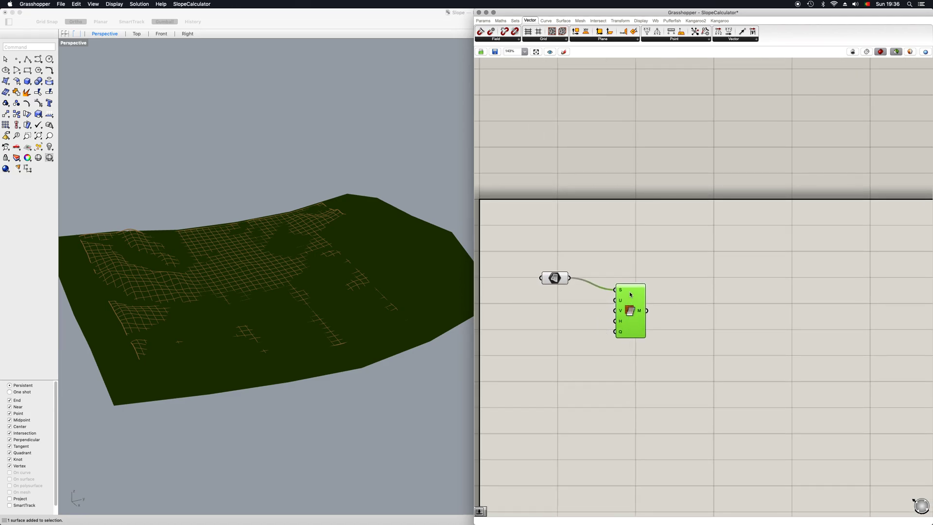
Add a number slider with the value 1000 beside the Mesh Surface component's count inputs
double_click(559, 339)
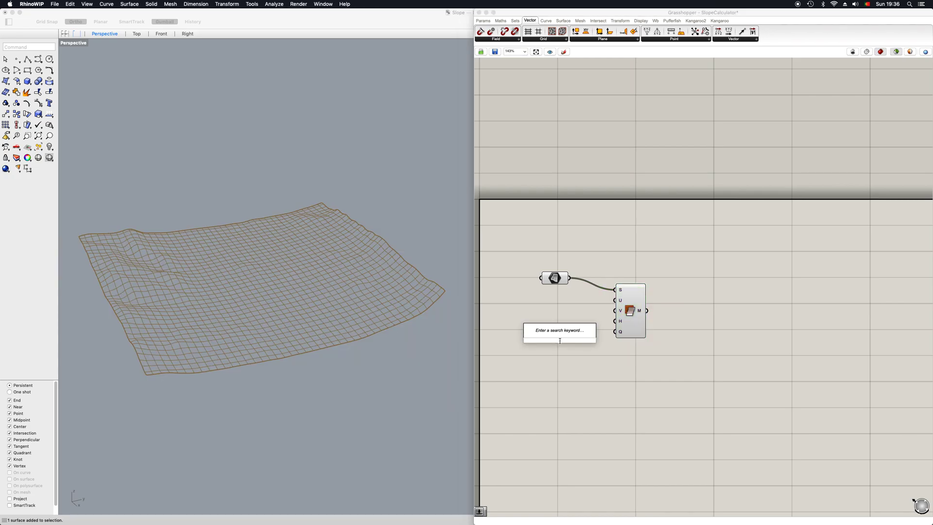
type("1000")
key("Return")
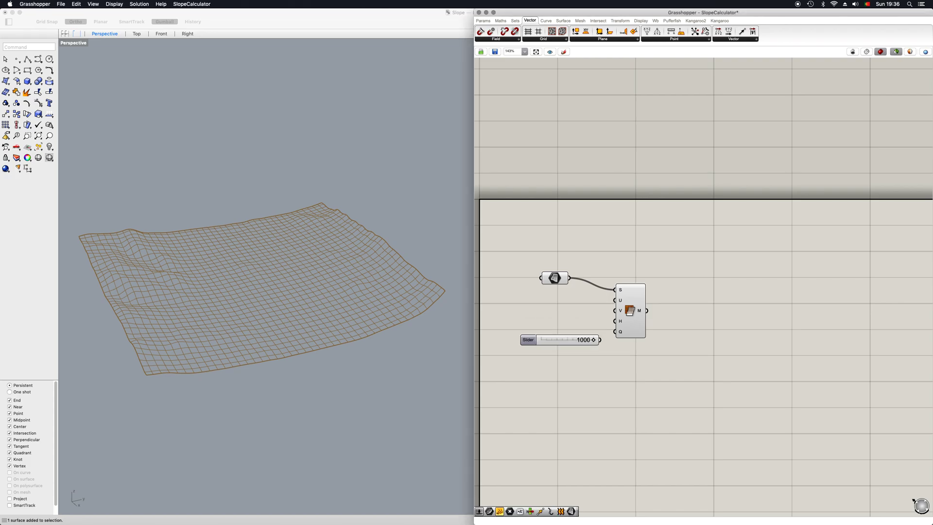
left_click_drag(552, 340, 546, 324)
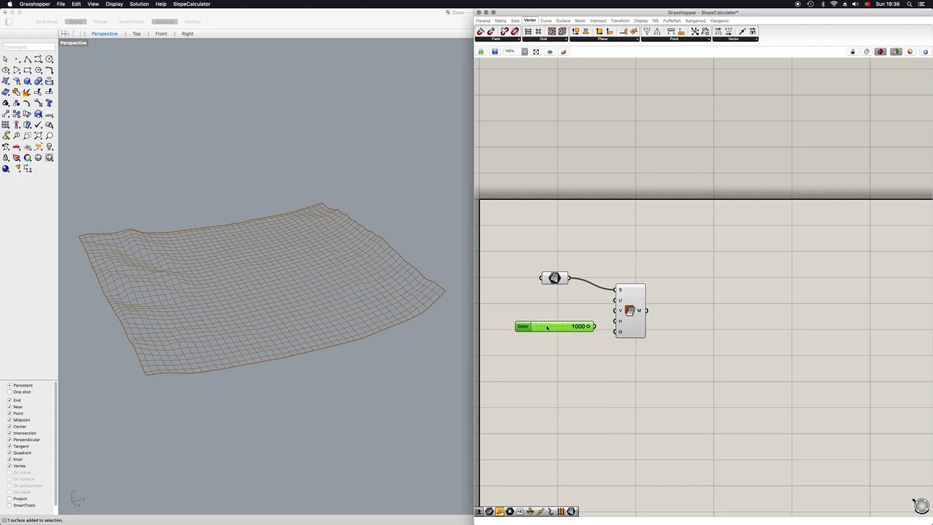
Set the slider to 500 and connect it to the U and V inputs of Mesh Surface
double_click(584, 326)
type("500")
key("Return")
left_click_drag(595, 325, 615, 311)
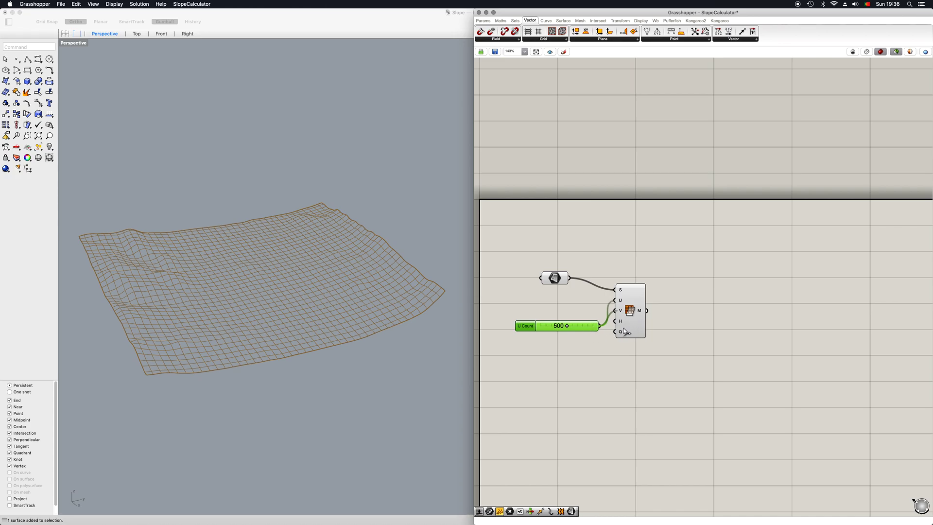
Hide the original terrain surface in the Rhino viewport with the Hide command, leaving the mesh preview
left_click(629, 320)
mouse_move(335, 321)
right_mouse_down()
mouse_move(330, 304)
mouse_move(347, 307)
mouse_move(338, 307)
right_mouse_up()
left_click(327, 317)
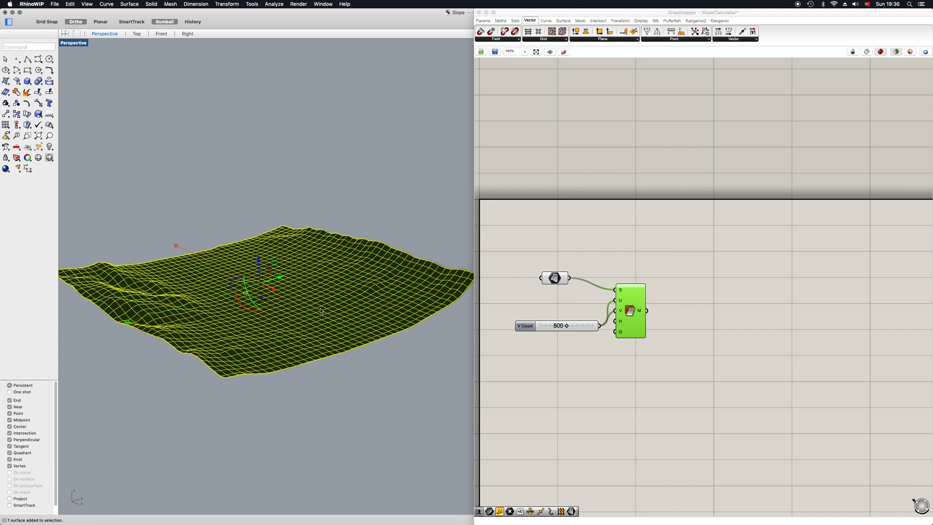
type("Hide")
key("Return")
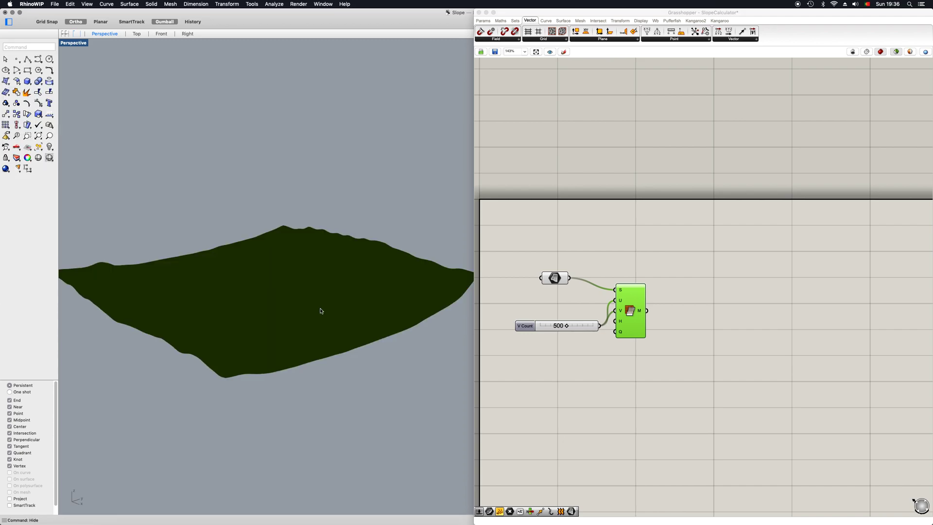
Set the U and V count slider to 100 and select Mesh Surface to preview its mesh
right_click_drag(304, 306, 300, 319)
scroll(305, 312, "up", 3)
left_click(623, 337)
double_click(569, 326)
type("100")
key("Return")
left_click(629, 314)
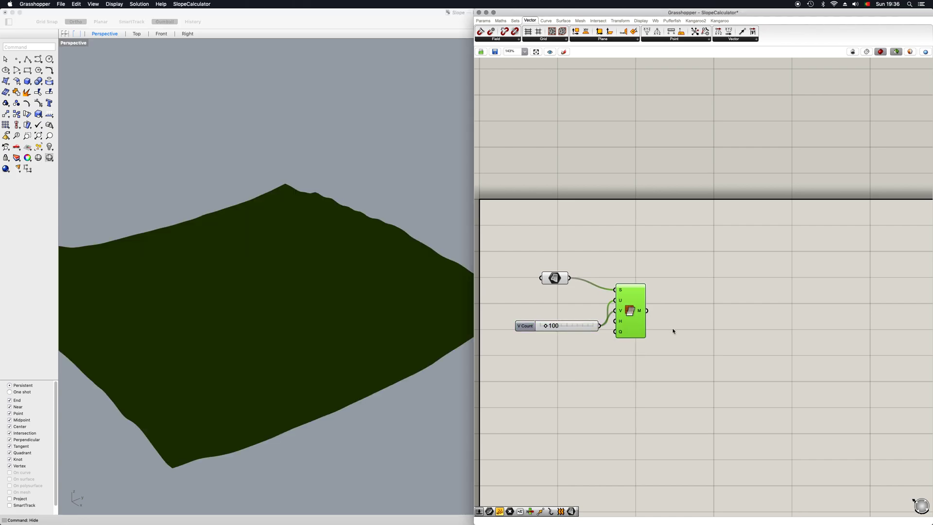
Add a Deconstruct Mesh component and connect the Mesh Surface output to its M input
right_click_drag(690, 334, 722, 320)
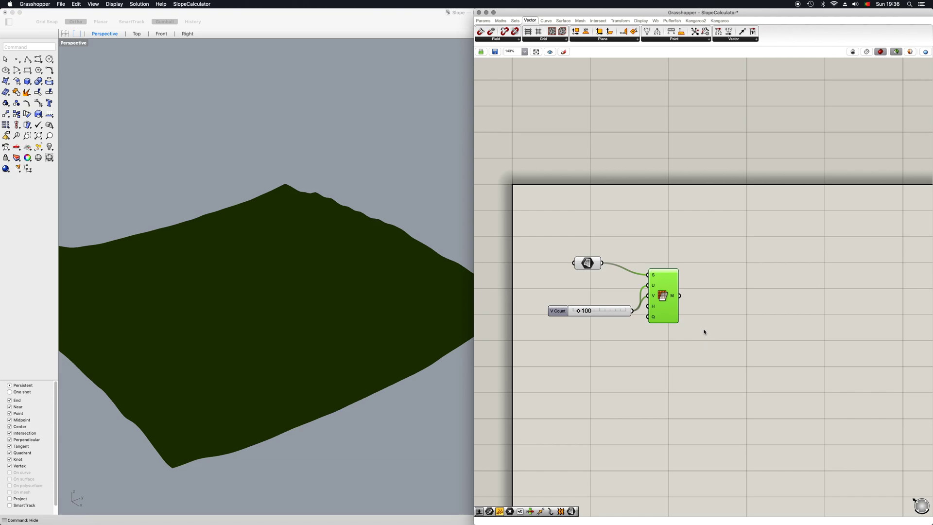
double_click(704, 331)
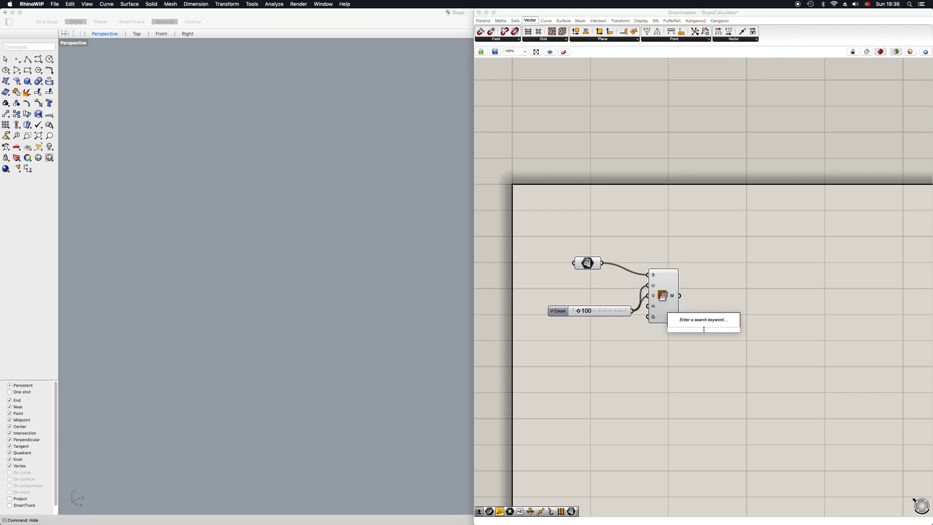
type("mesh decons")
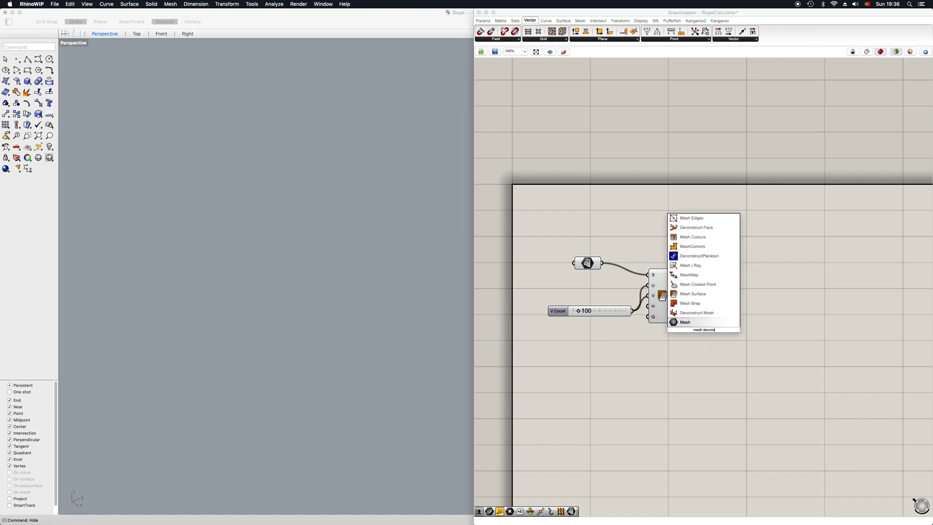
key("Return")
left_click_drag(680, 295, 714, 321)
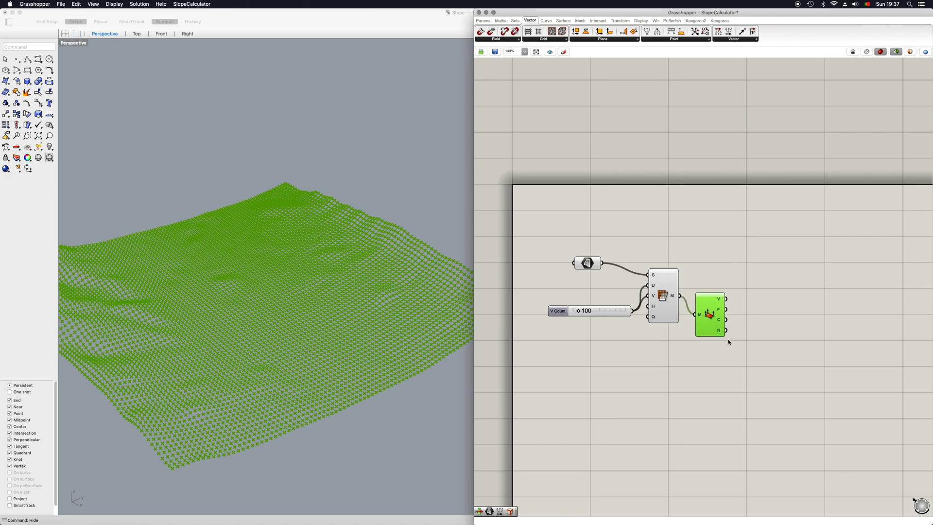
Add a Deconstruct Vector component and connect the normals output of Deconstruct Mesh to its V input
mouse_move(722, 332)
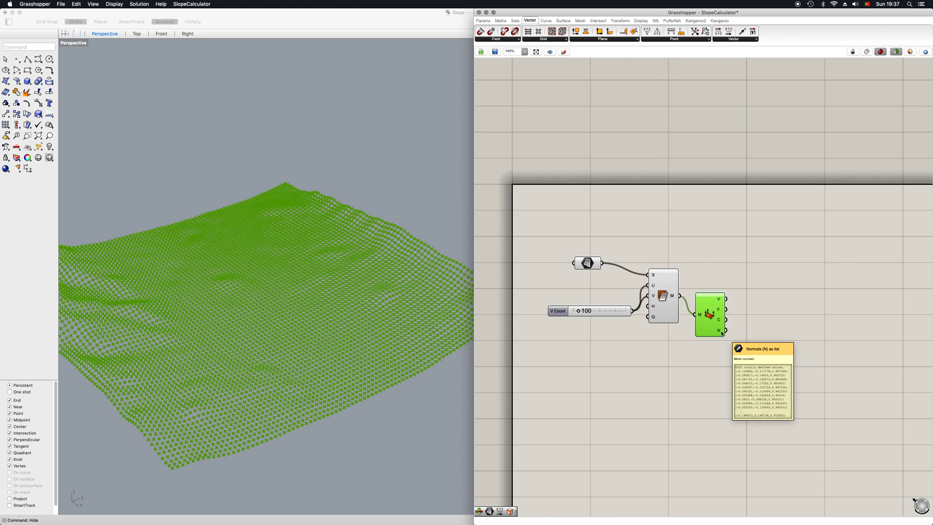
double_click(765, 332)
type("deconstruct")
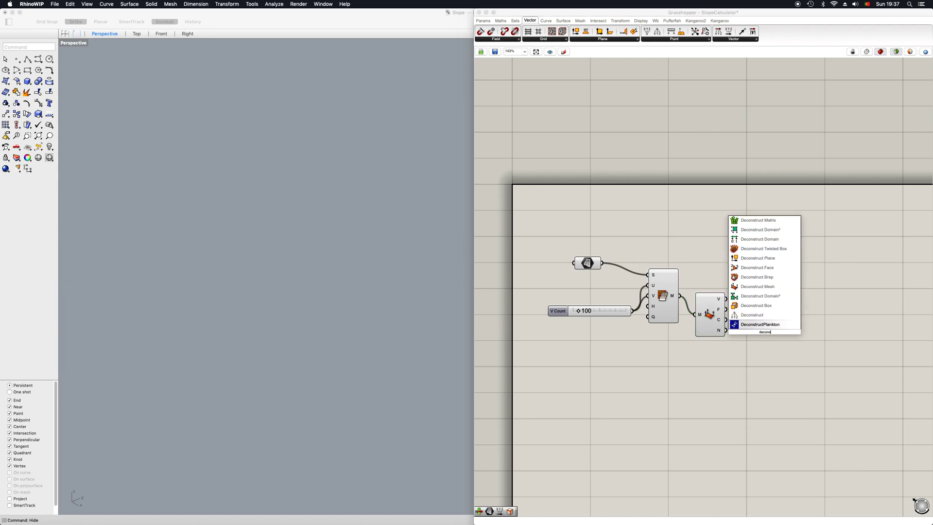
key("Up")
key("Up")
key("Up")
key("Up")
key("Up")
key("Up")
key("Up")
key("Up")
key("Up")
key("Up")
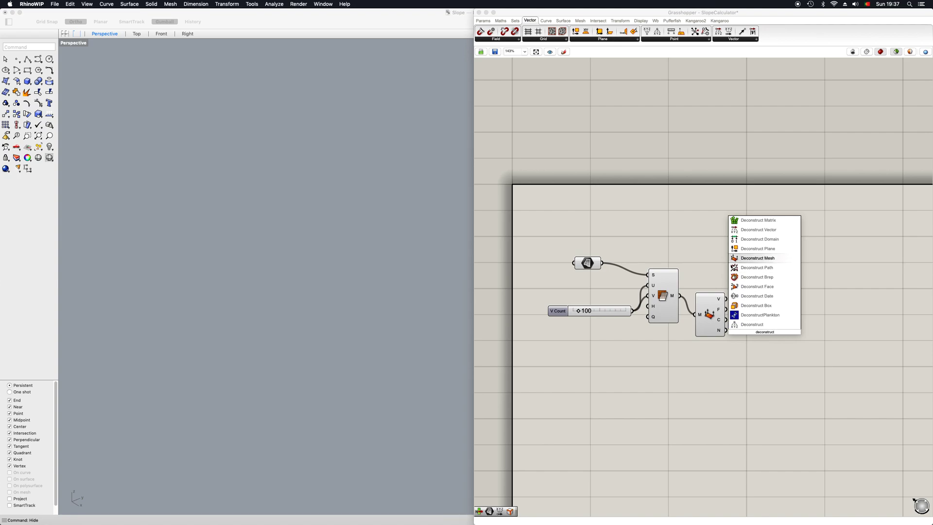
key("Return")
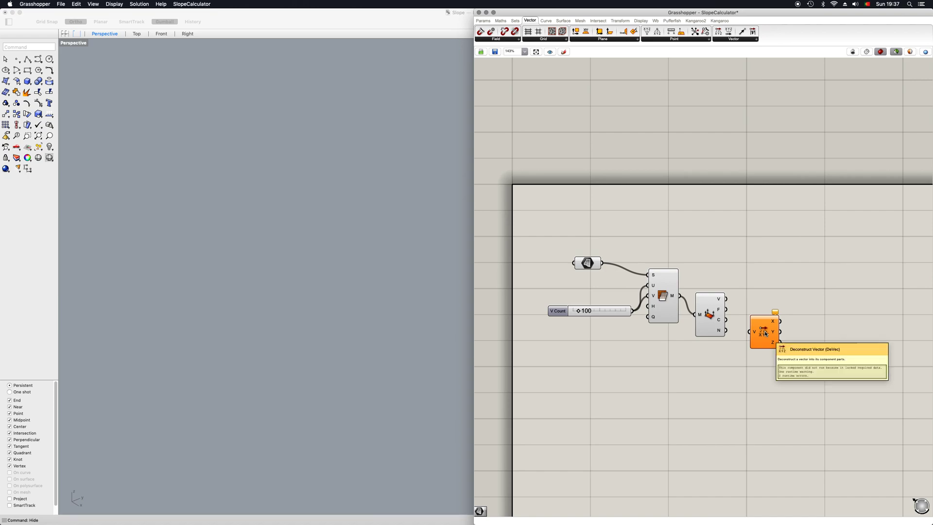
left_click_drag(726, 330, 756, 337)
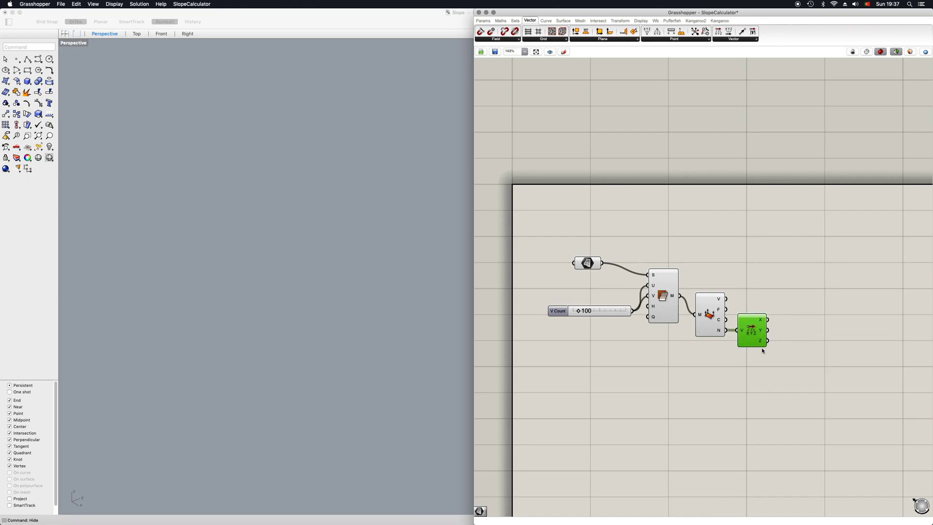
Add a Gradient component and connect the Z output of Deconstruct Vector to its t input
scroll(762, 351, "down", 3)
scroll(762, 351, "right", 4)
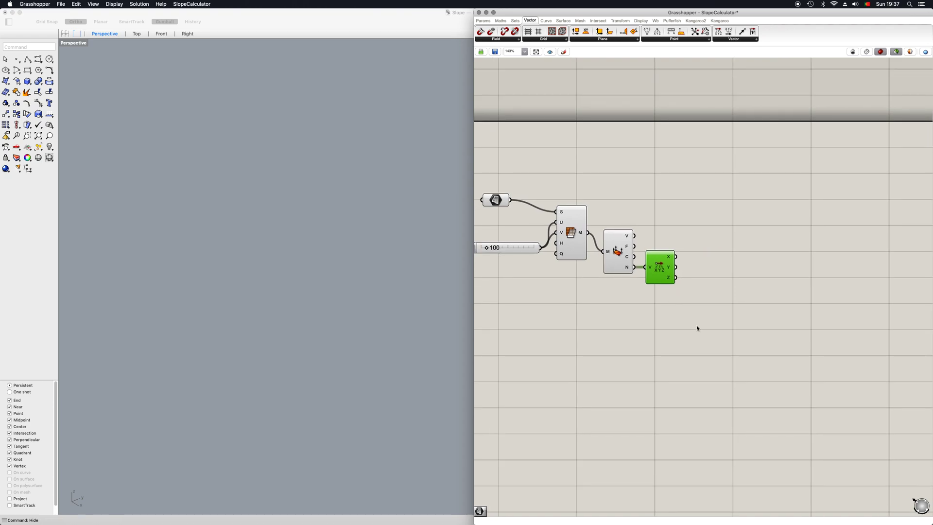
double_click(697, 328)
type("gradi")
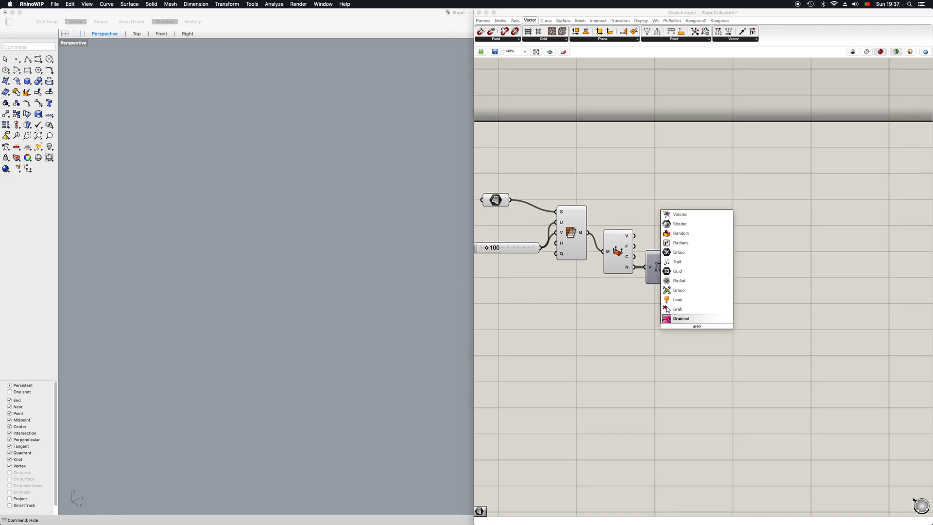
key("Return")
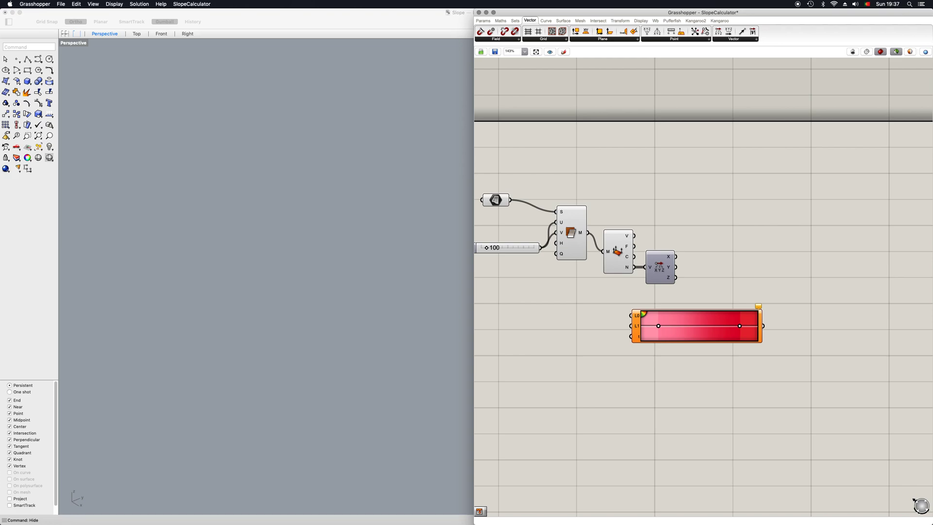
left_click_drag(710, 335, 747, 320)
left_click_drag(675, 277, 737, 287)
right_click_drag(719, 315, 680, 316)
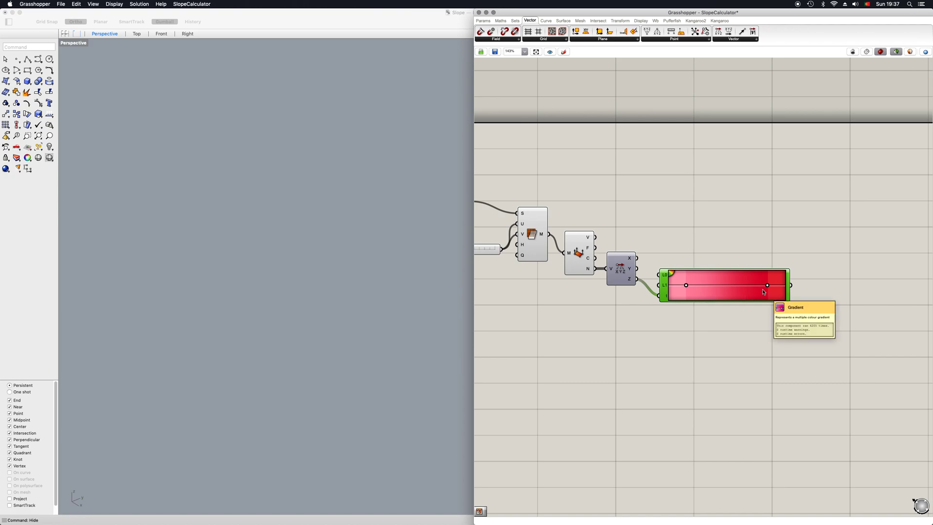
Move the gradient's two grips to its ends and colour the end grip green with hue 108°, saturation 100 and value 57
left_click_drag(766, 286, 786, 285)
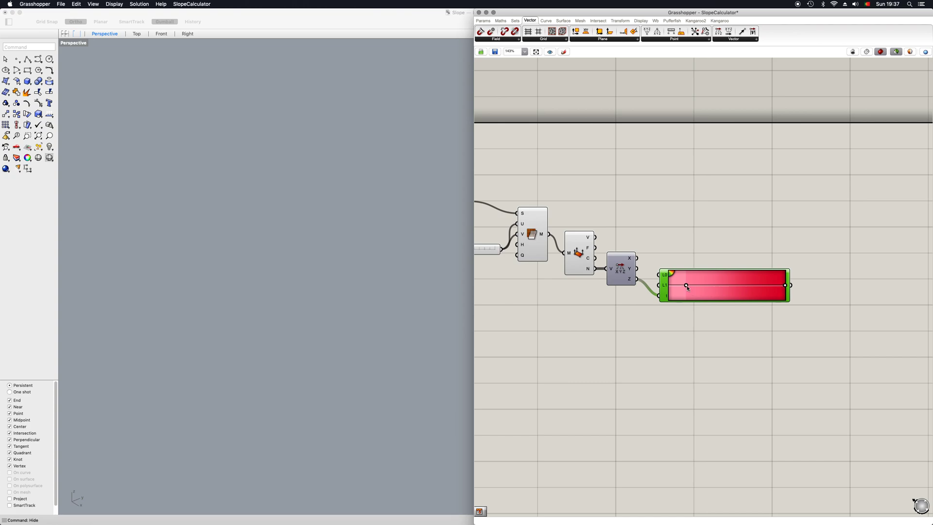
left_click_drag(687, 286, 668, 285)
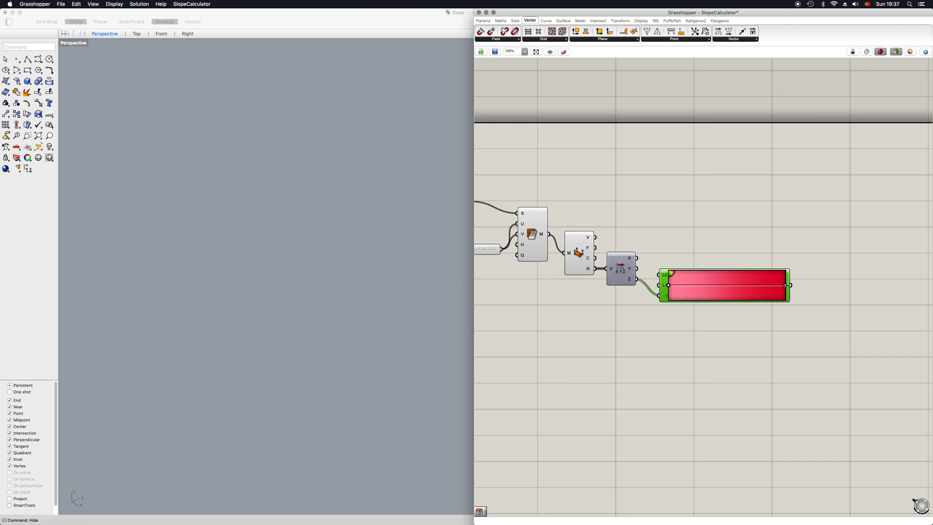
right_click(786, 287)
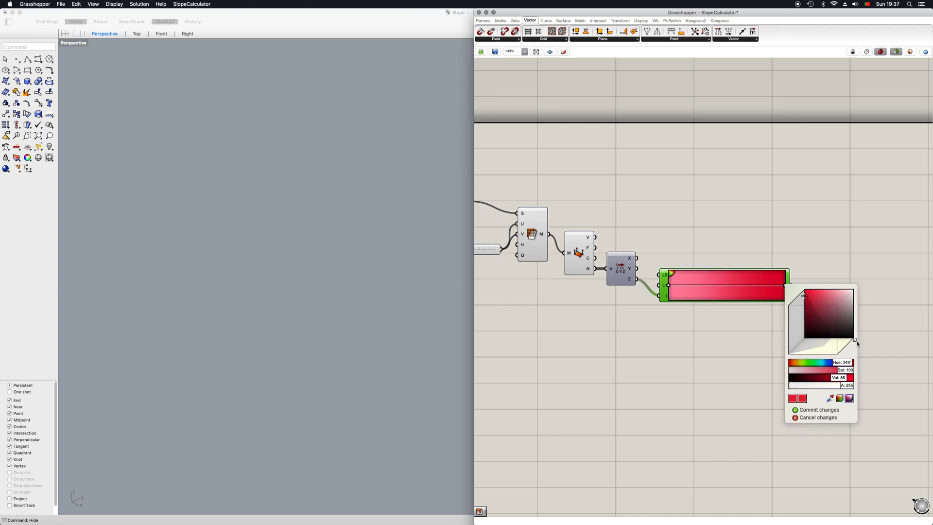
left_click_drag(855, 341, 830, 366)
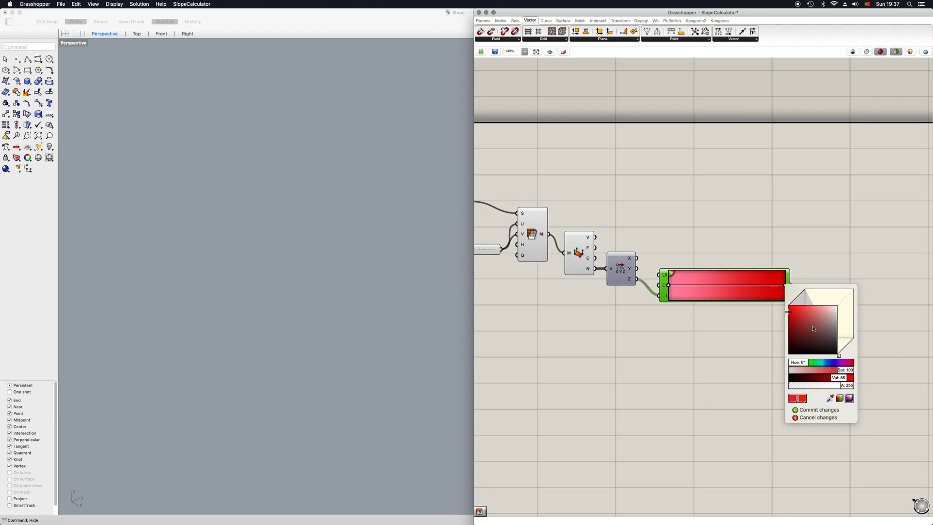
mouse_move(812, 327)
left_mouse_down()
mouse_move(762, 298)
mouse_move(826, 340)
mouse_move(810, 325)
left_mouse_up()
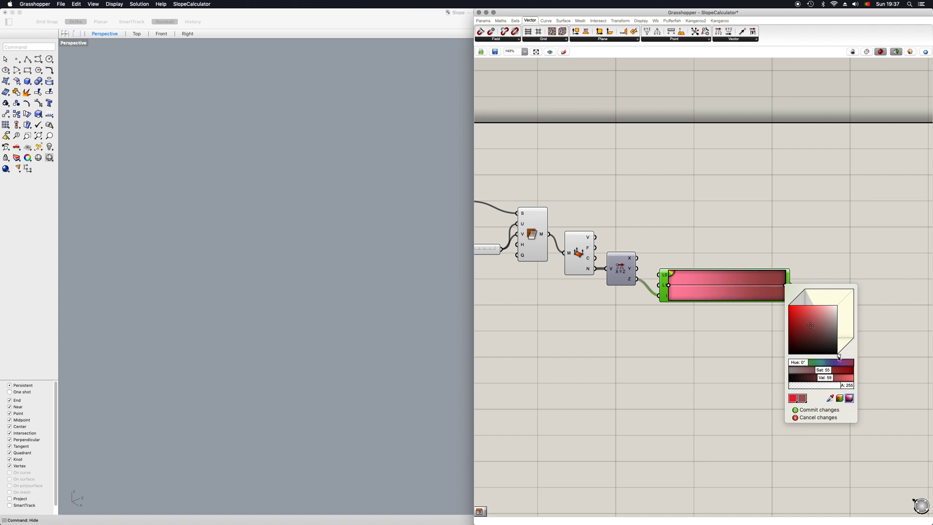
mouse_move(840, 359)
left_mouse_down()
mouse_move(844, 351)
mouse_move(803, 317)
mouse_move(786, 322)
left_mouse_up()
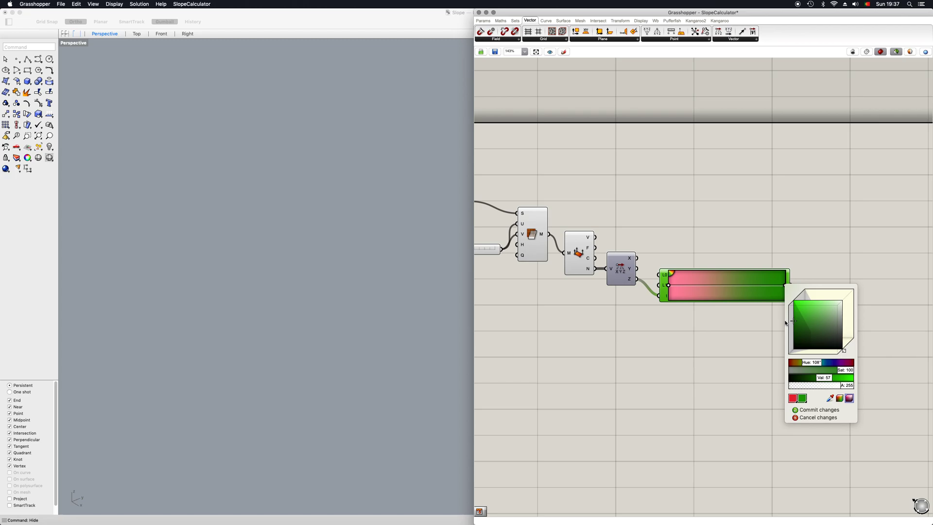
Recolour the gradient's start grip from pink to bright red
right_click(669, 287)
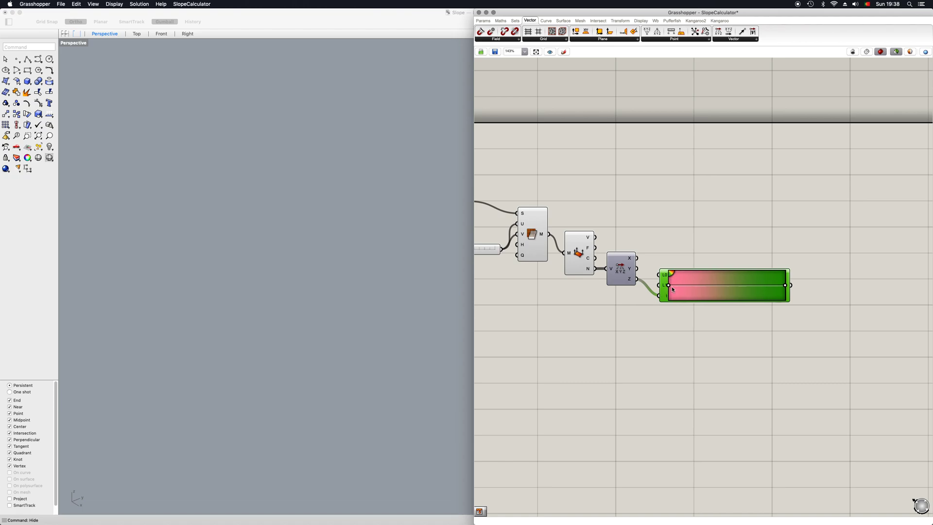
left_click(670, 287)
mouse_move(739, 341)
left_mouse_down()
mouse_move(722, 358)
mouse_move(673, 314)
mouse_move(658, 285)
mouse_move(670, 304)
left_mouse_up()
Add a Mesh Colours component beyond the gradient and connect the gradient's output to its C input
right_click_drag(697, 339, 650, 367)
double_click(721, 260)
left_click(715, 273)
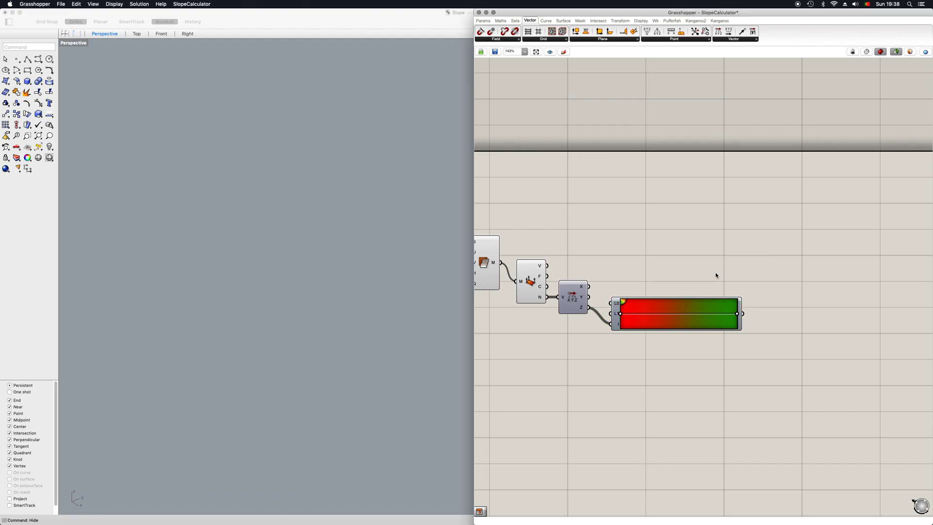
right_click_drag(715, 272, 737, 291)
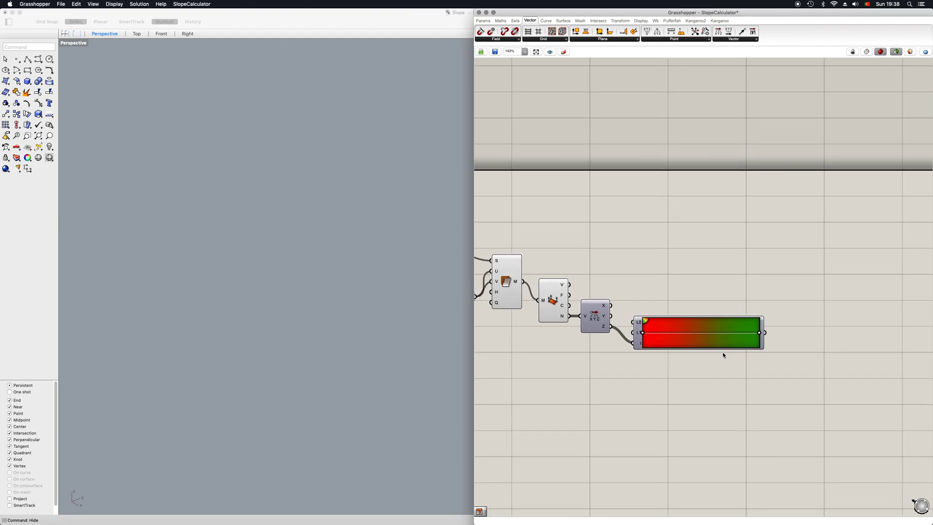
double_click(754, 285)
type("mesh colu")
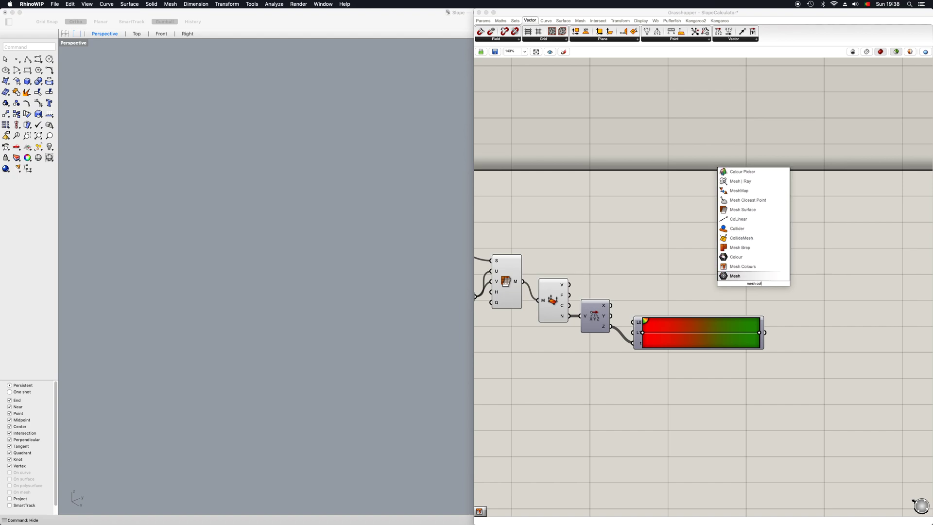
key("Up")
key("Return")
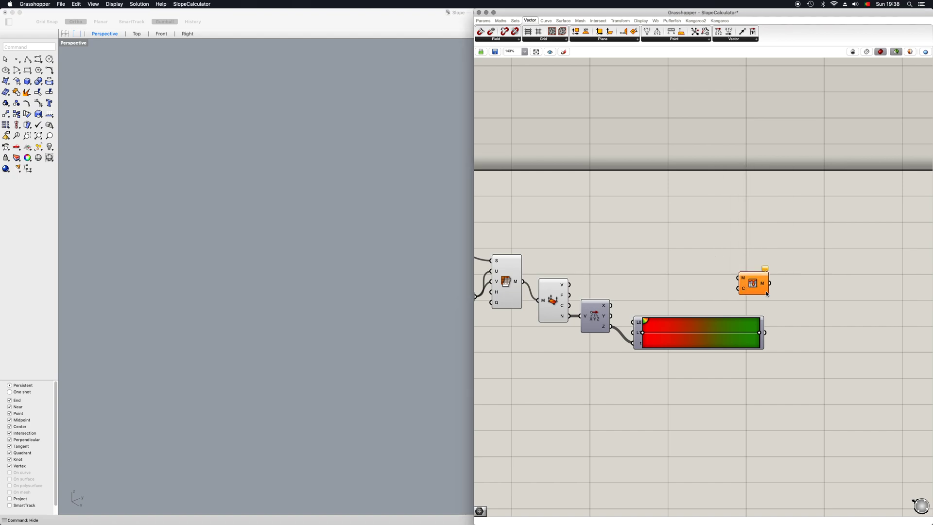
left_click_drag(766, 293, 801, 286)
left_click_drag(765, 333, 774, 280)
Connect the terrain surface parameter to the M input of Mesh Colours and view the coloured terrain in the viewport
right_click_drag(609, 274, 634, 290)
left_click_drag(508, 284, 833, 300)
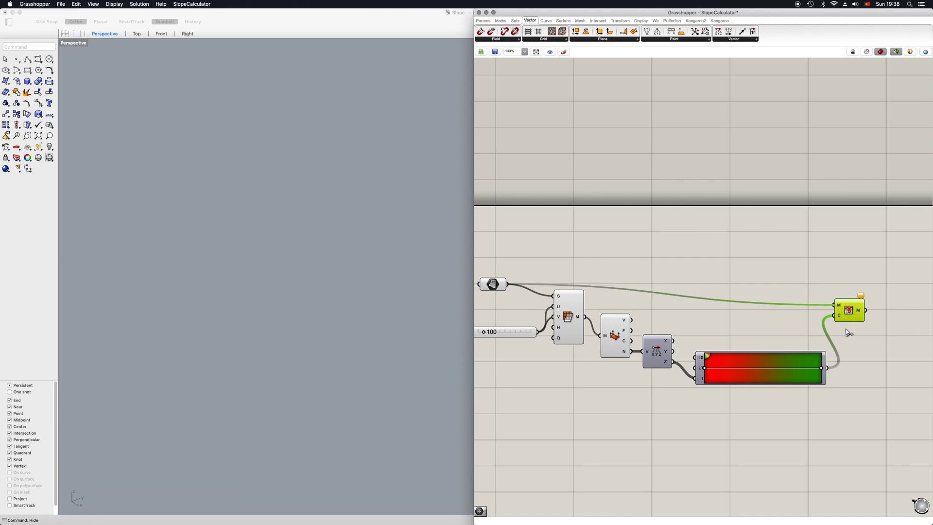
left_click_drag(846, 315, 873, 301)
scroll(308, 361, "up", 6)
right_click_drag(316, 370, 176, 283)
scroll(308, 380, "down", 7)
scroll(168, 274, "up", 4)
scroll(177, 283, "down", 4)
scroll(753, 368, "up", 2)
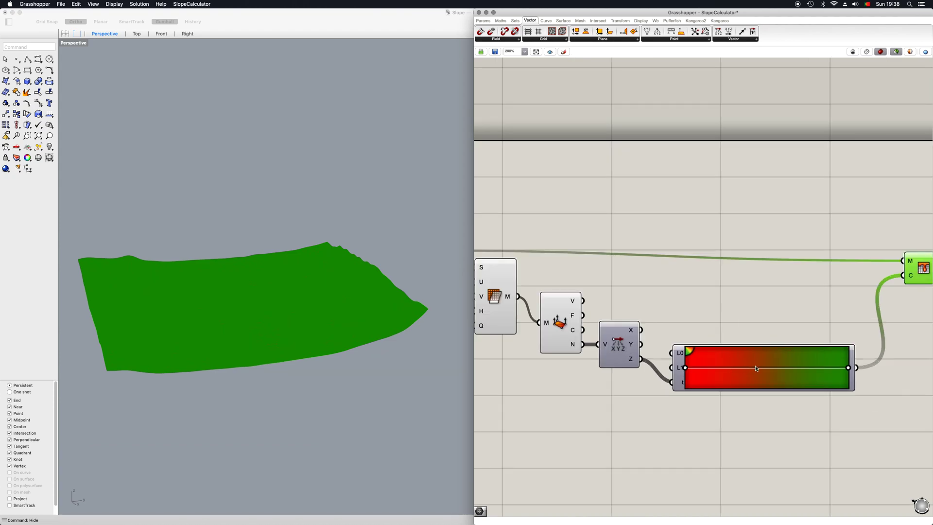
Move the gradient's red grip to 76% and inspect the recoloured terrain up close
right_click_drag(745, 377, 690, 372)
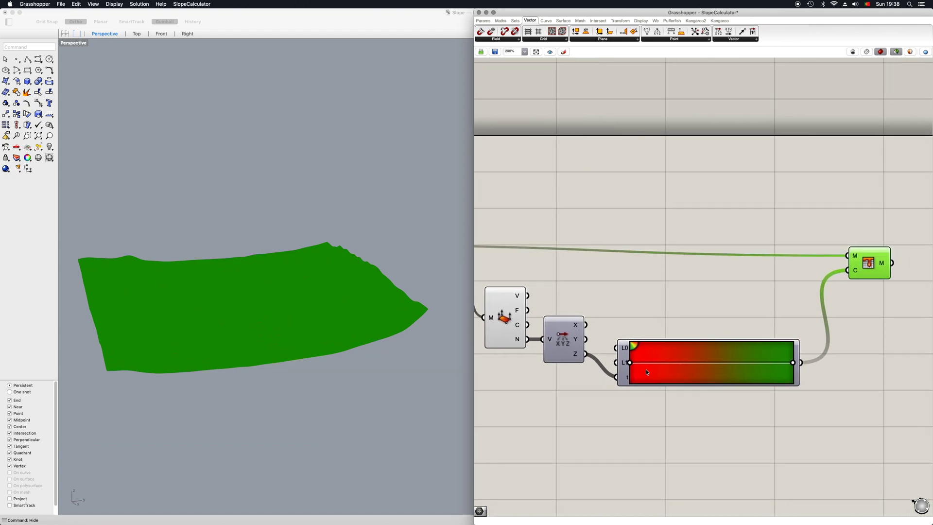
mouse_move(631, 364)
left_click_drag(634, 368, 753, 368)
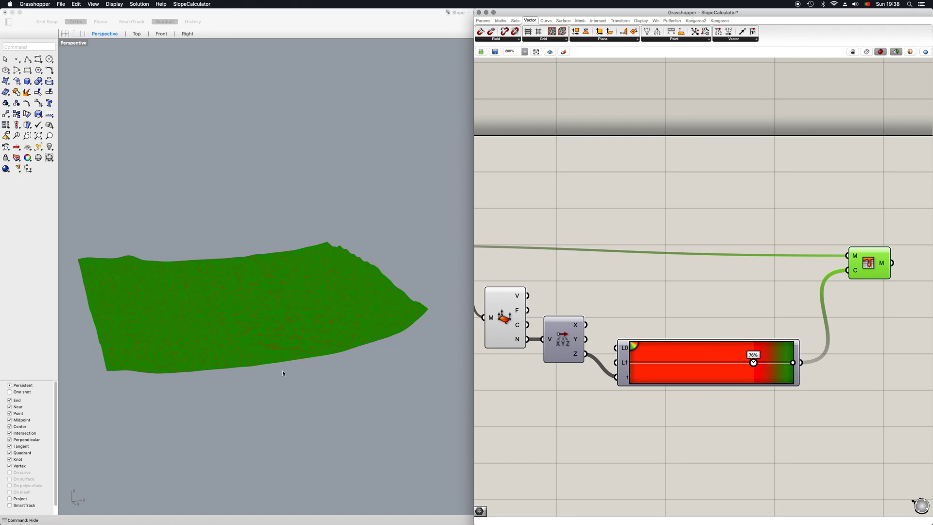
left_click(283, 373)
scroll(283, 373, "up", 10)
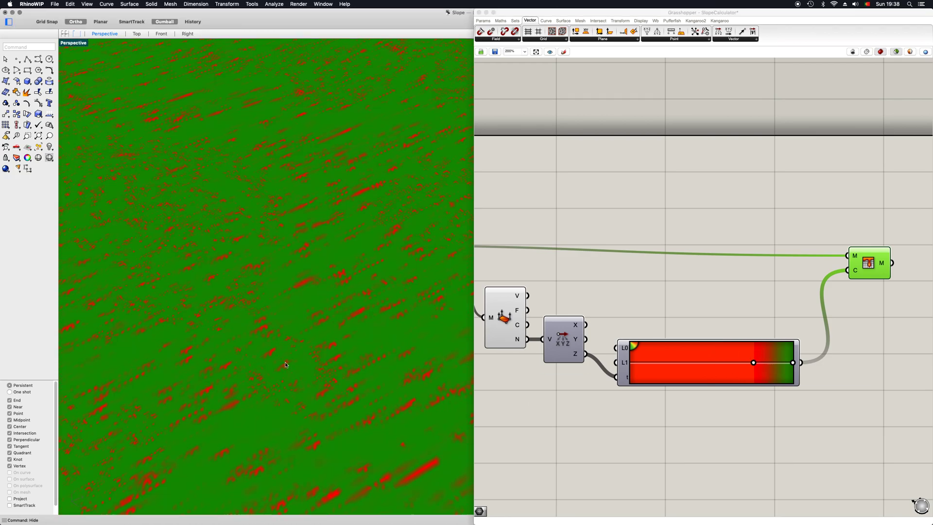
scroll(286, 365, "down", 10)
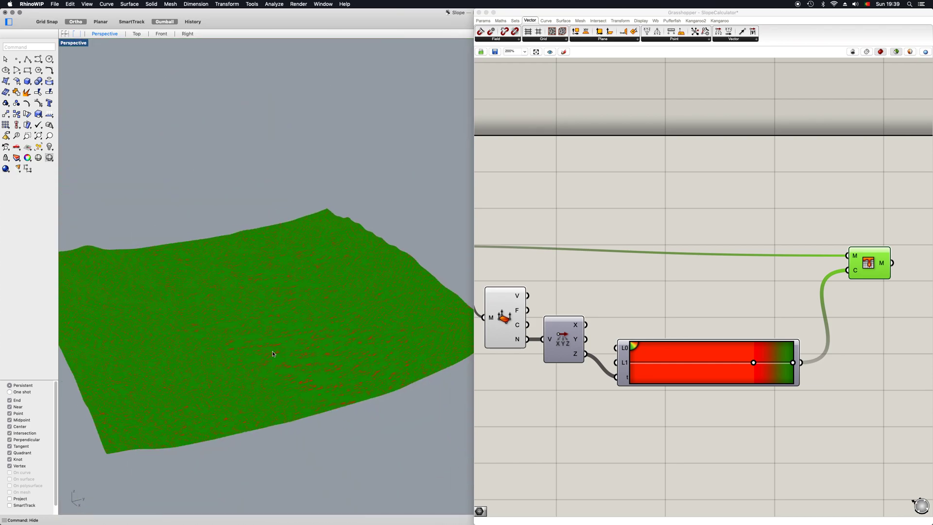
Move the red grip back to the start of the gradient
right_click_drag(569, 364, 754, 405)
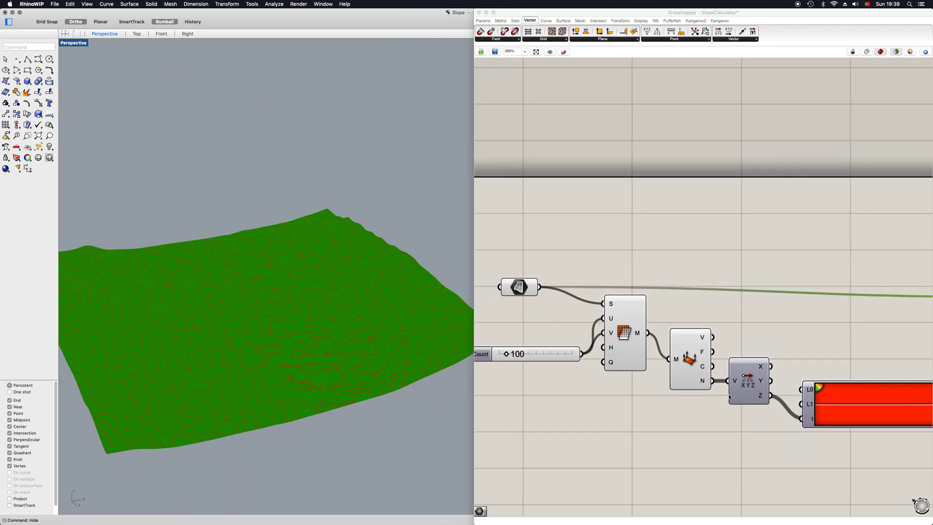
scroll(700, 386, "right", 5)
left_click(756, 351)
left_click_drag(758, 347, 604, 348)
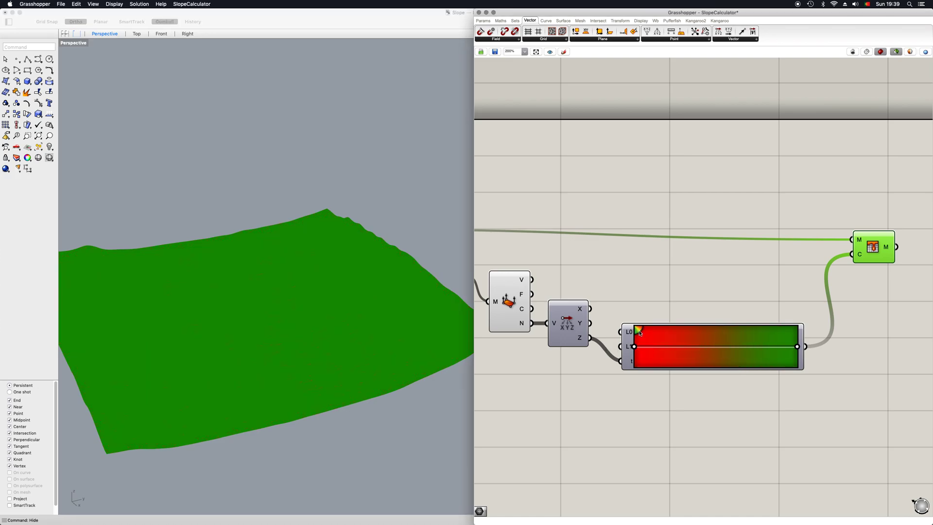
Add a purple grip at the start of the gradient and move the red grip to 37%
left_click(637, 347)
left_click_drag(637, 347, 694, 346)
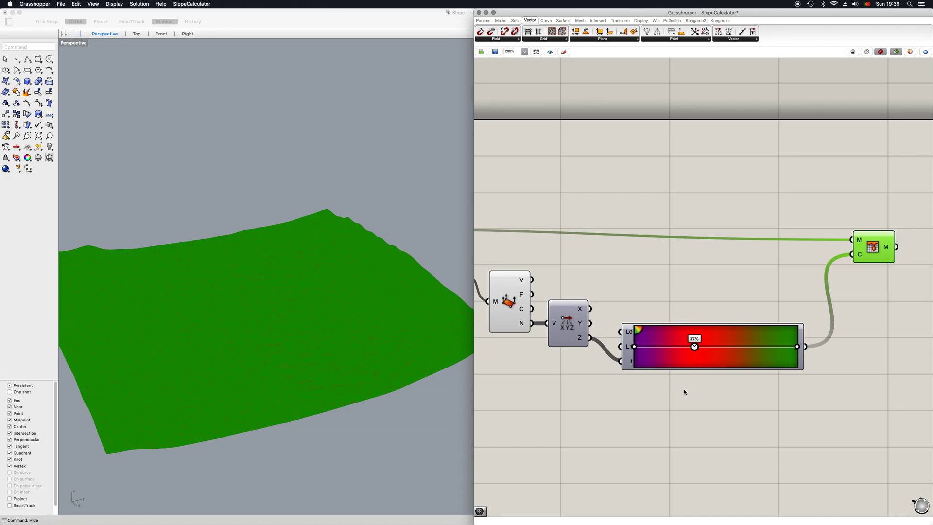
left_click_drag(684, 389, 680, 386)
left_click(676, 387)
Set the V Count slider that drives the Mesh Surface divisions to 10
right_click_drag(607, 385, 806, 404)
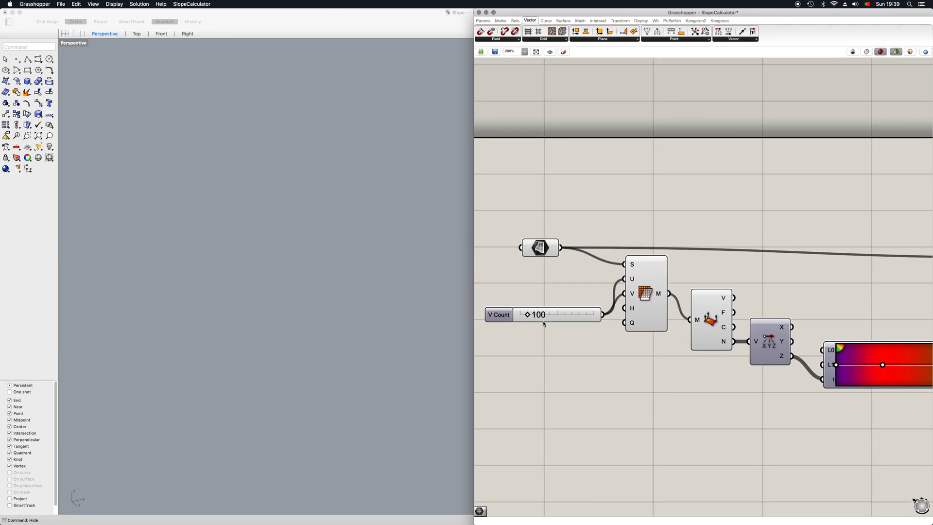
double_click(539, 317)
type("10")
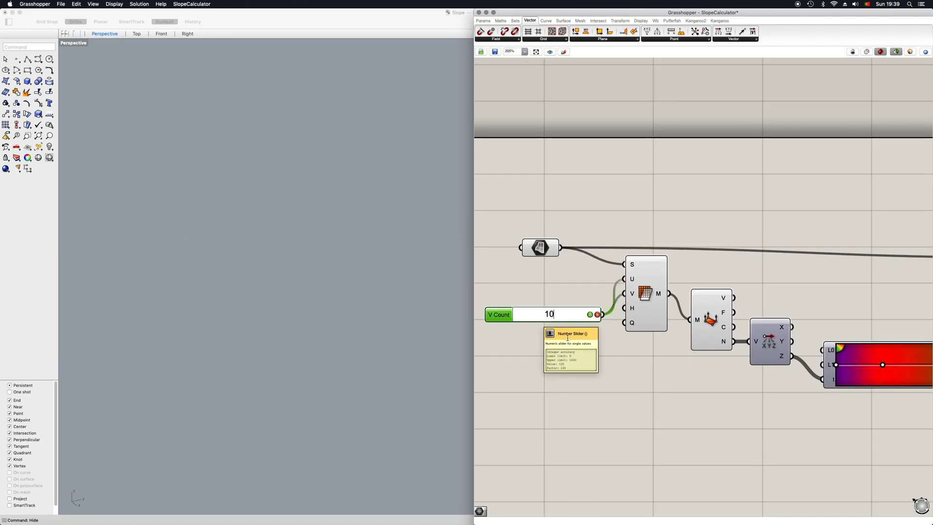
key("Return")
left_click(686, 373)
Swap the gradient's grips, placing red at 0% and purple near the middle
scroll(687, 378, "down", 1)
right_click_drag(687, 379, 592, 364)
scroll(592, 365, "left", 5)
scroll(592, 365, "up", 1)
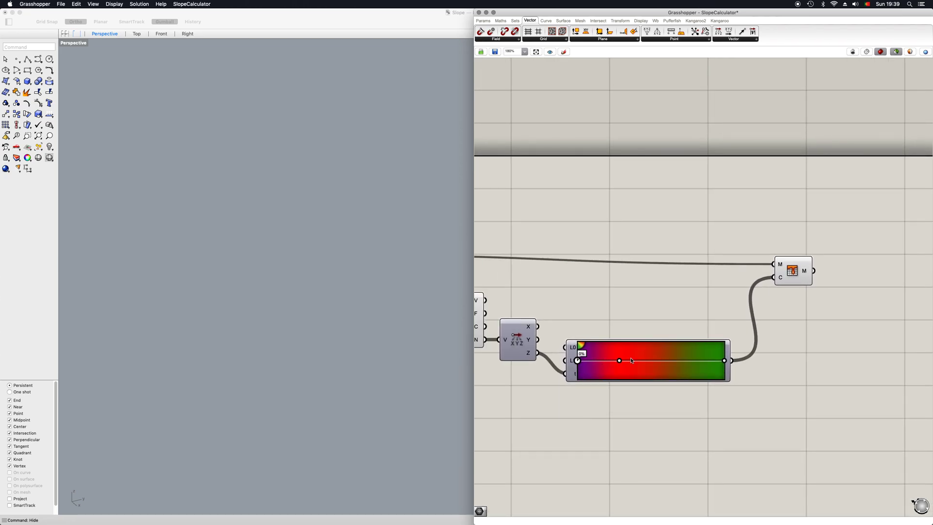
left_click_drag(633, 358, 559, 367)
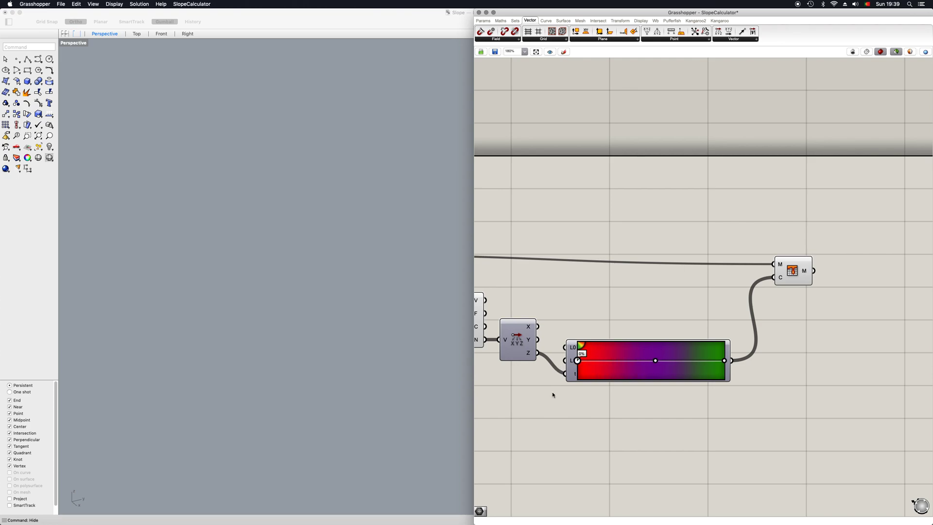
Recolour the purple grip yellow with hue 55°, saturation 100 and value 100, and centre it on the gradient
double_click(656, 361)
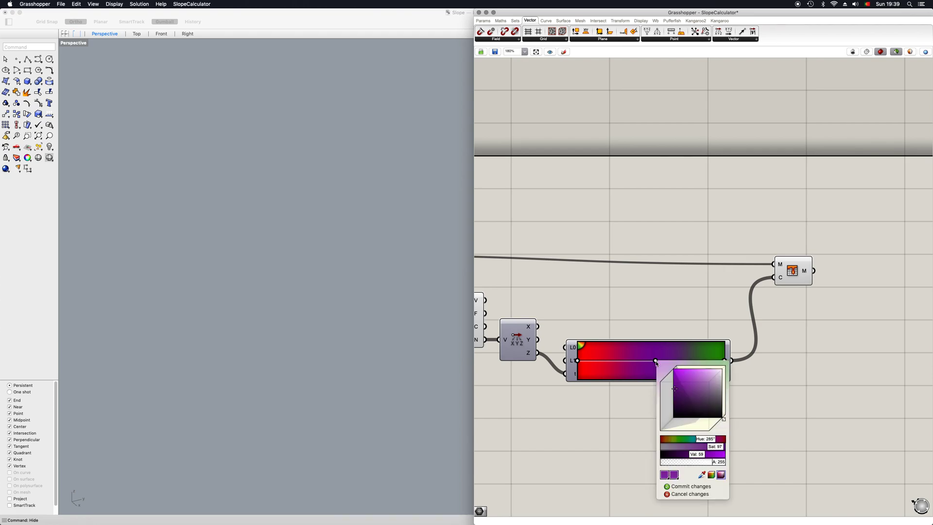
left_click_drag(723, 421, 682, 442)
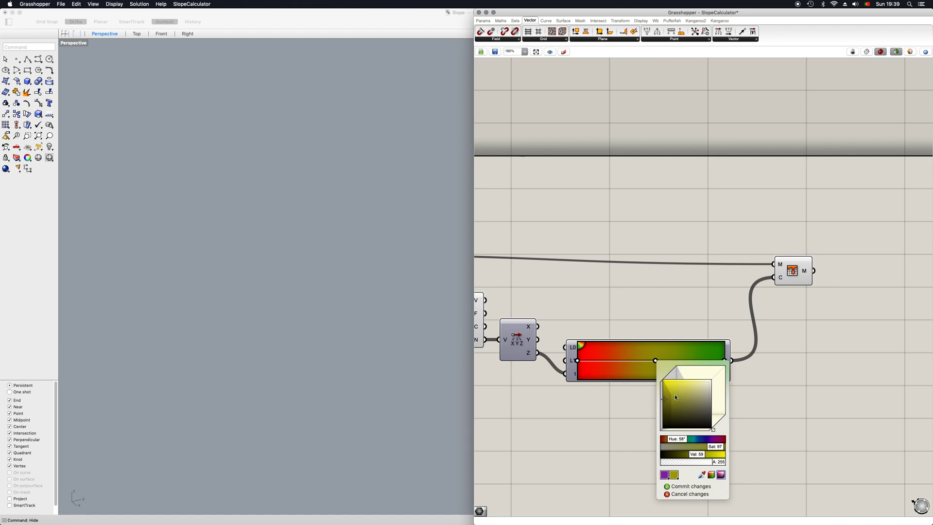
left_click(677, 442)
left_click_drag(672, 393, 657, 372)
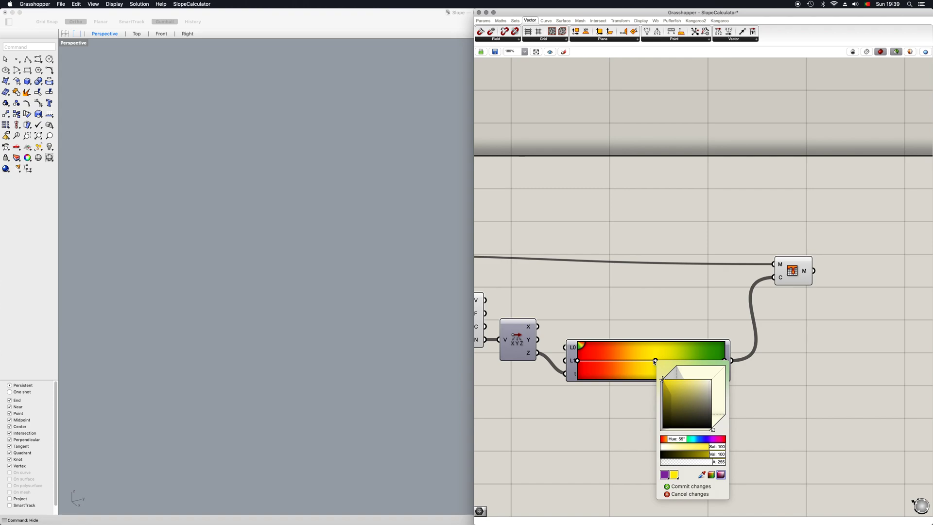
left_click(627, 416)
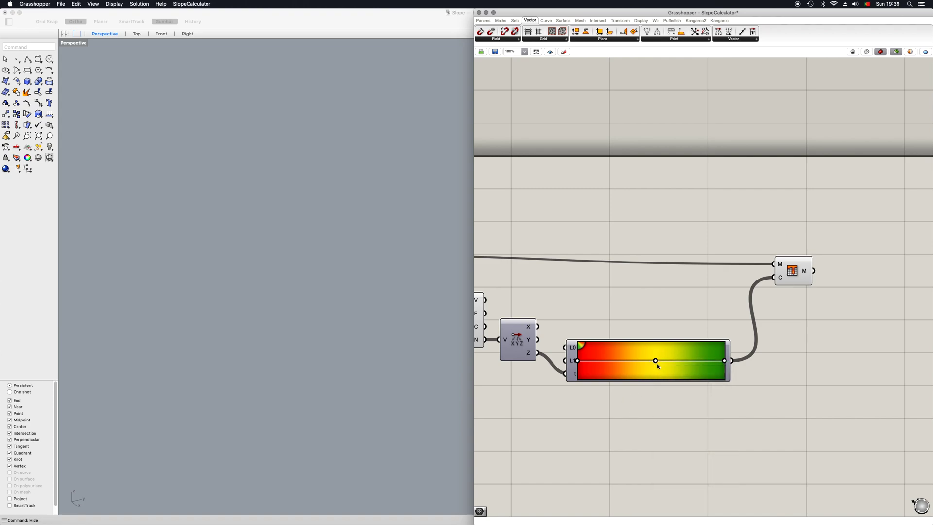
left_click_drag(655, 362, 653, 361)
Connect the Mesh Surface output to the M input of Mesh Colours in place of the surface parameter and preview the coloured mesh
scroll(657, 399, "down", 3)
scroll(657, 398, "down", 2)
right_click_drag(657, 399, 721, 402)
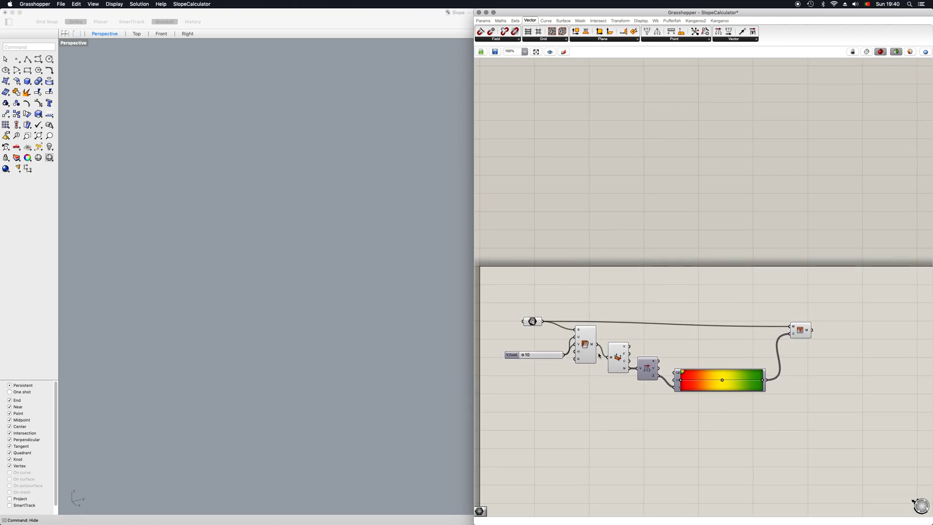
left_click(801, 333)
scroll(346, 341, "up", 5)
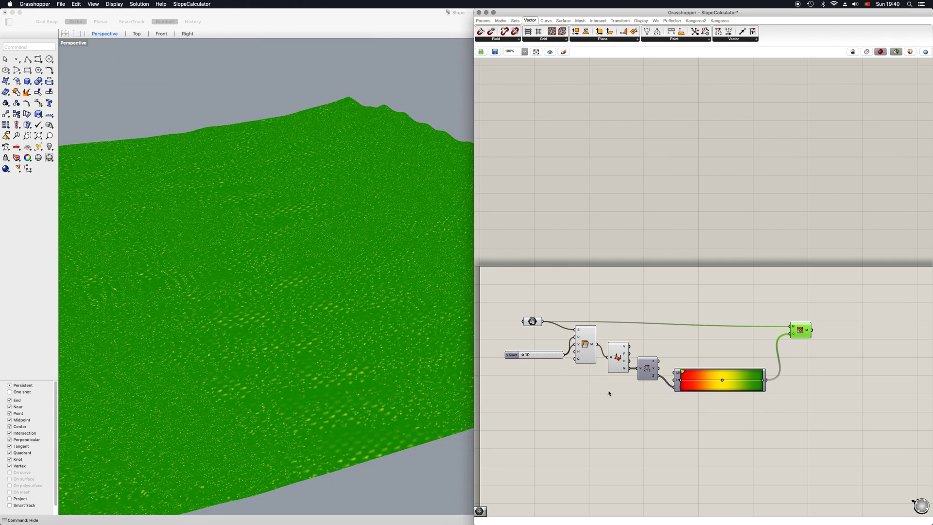
left_click_drag(629, 346, 790, 334)
scroll(216, 287, "down", 5)
scroll(216, 287, "up", 5)
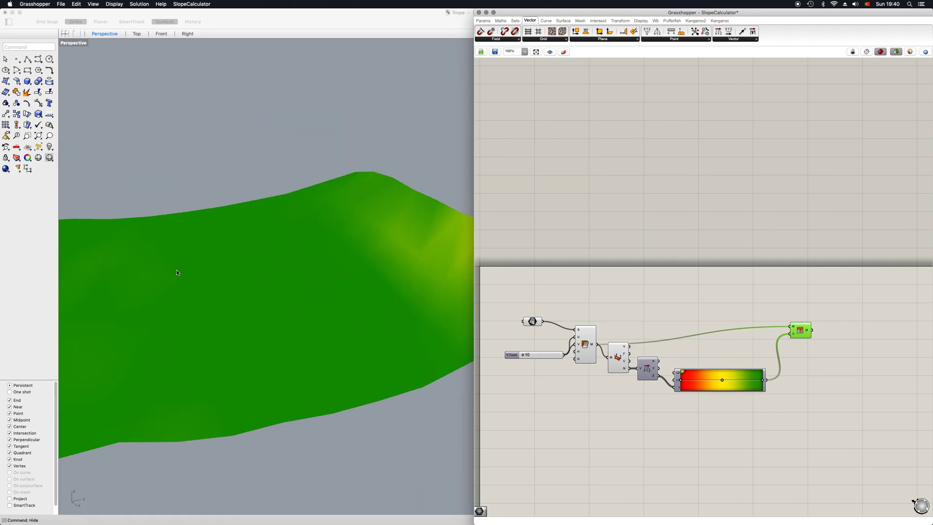
Move the Mesh Surface component and its V Count slider slightly upward, and preview the Mesh Colours result on the terrain
scroll(217, 286, "down", 1)
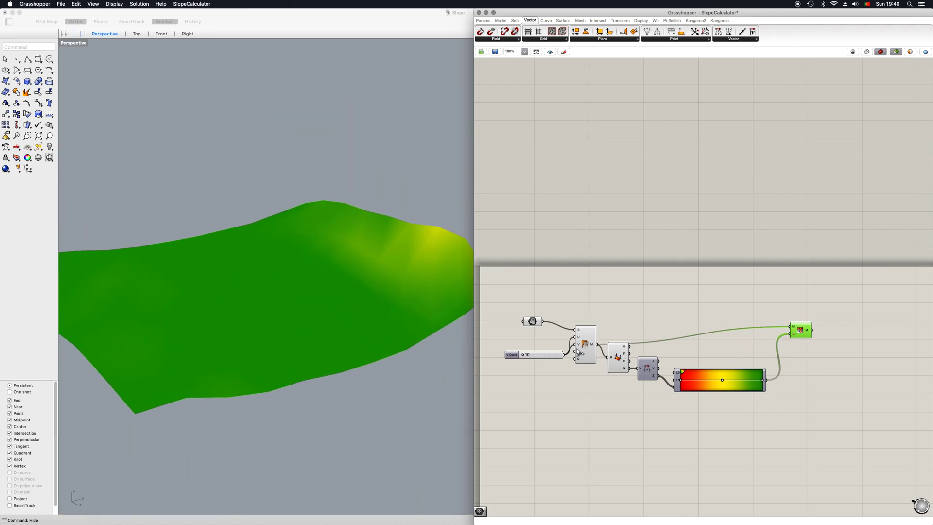
left_click_drag(581, 352, 587, 343)
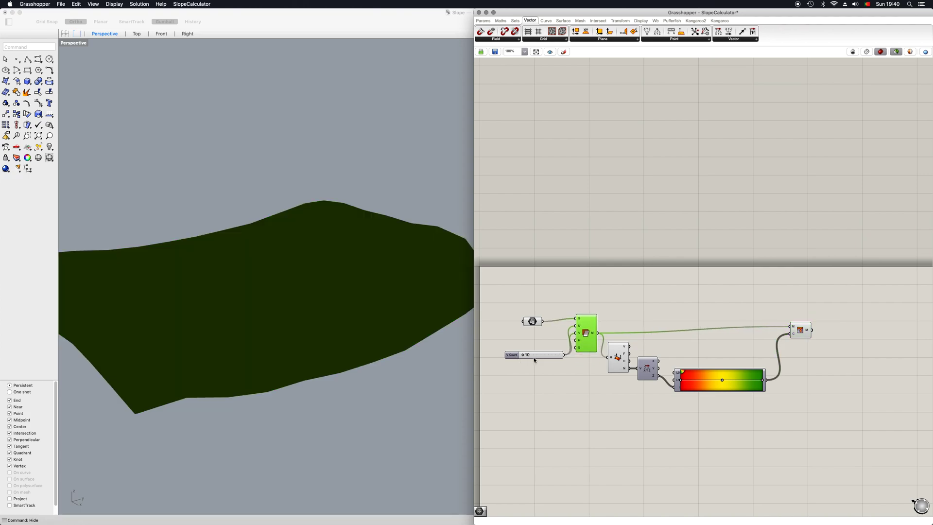
left_click_drag(538, 358, 531, 349)
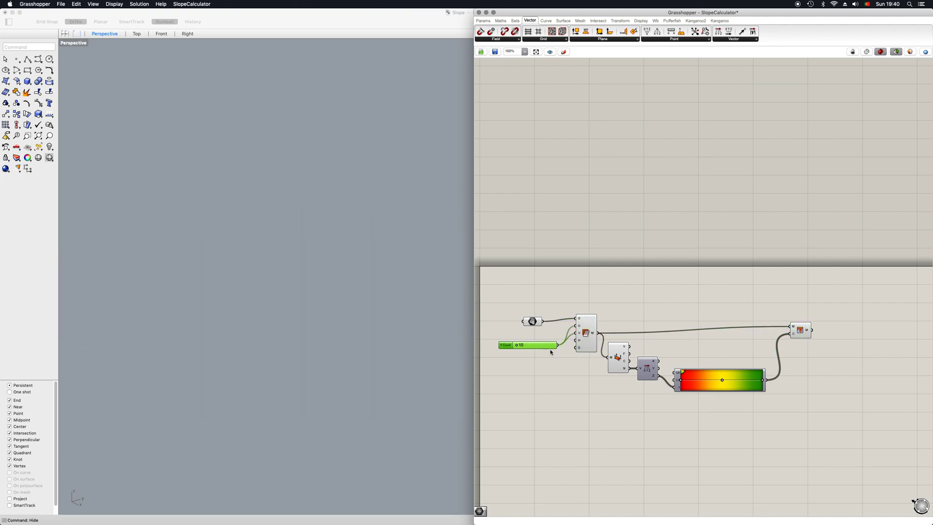
left_click(800, 335)
scroll(506, 346, "up", 1)
right_click_drag(371, 295, 308, 346)
scroll(319, 322, "up", 3)
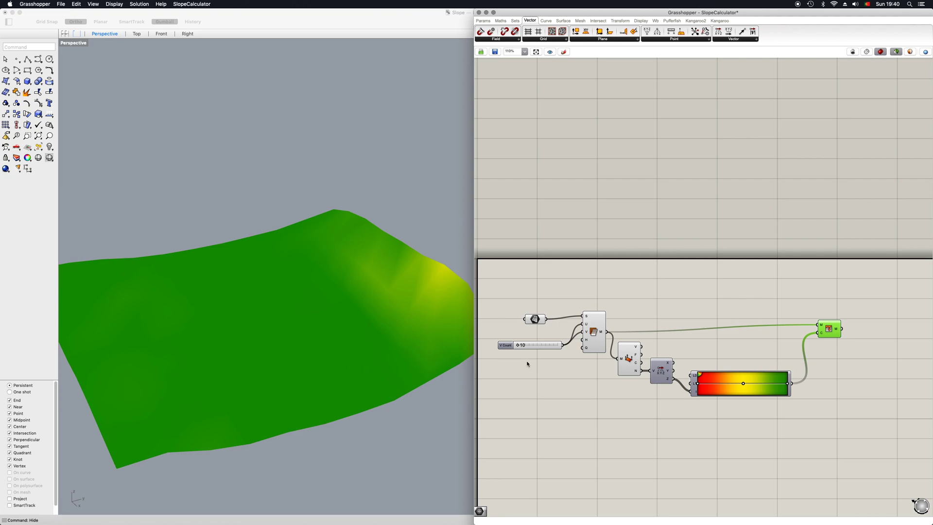
Set the V Count slider to 100 and preview the finer Mesh Colours result on the terrain
double_click(530, 345)
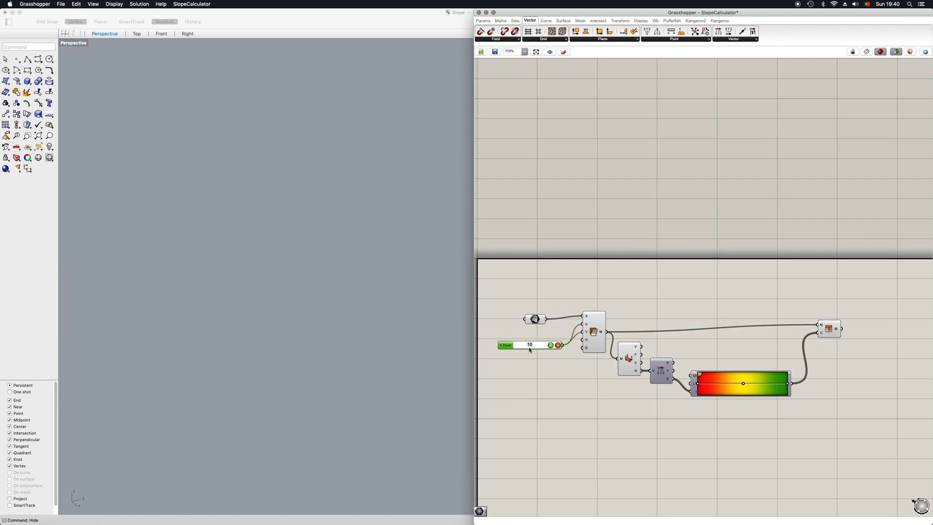
type("100")
key("Return")
left_click(553, 363)
left_click(834, 330)
mouse_move(200, 339)
right_mouse_down()
mouse_move(234, 323)
mouse_move(201, 336)
right_mouse_up()
scroll(290, 335, "up", 4)
right_click_drag(289, 335, 350, 325)
scroll(261, 328, "down", 4)
Move the gradient's yellow grip close to the green end and the red grip just before it, and inspect the terrain colours
scroll(788, 384, "up", 5)
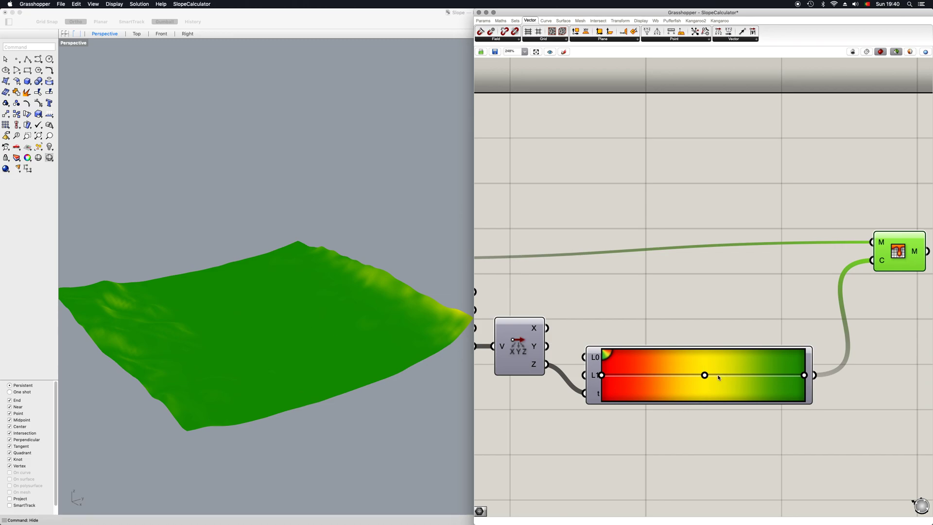
left_click_drag(705, 375, 794, 376)
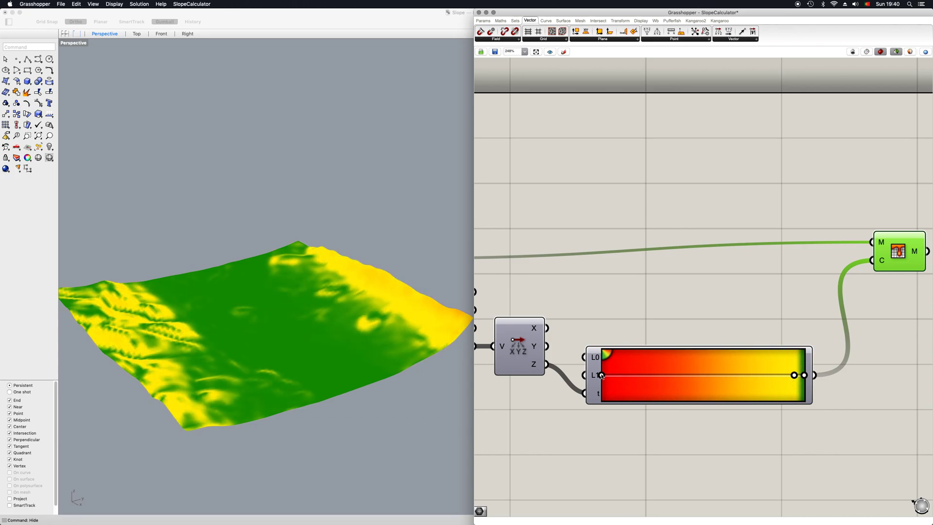
left_click_drag(601, 375, 781, 381)
right_click_drag(324, 335, 371, 392)
scroll(352, 400, "down", 3)
scroll(179, 380, "up", 8)
scroll(156, 335, "down", 5)
right_click_drag(164, 315, 218, 311)
Set the V Count slider to 500 and inspect the Mesh Colours preview of the terrain
right_click_drag(519, 418, 710, 423)
scroll(626, 392, "down", 3)
right_click_drag(581, 357, 666, 391)
left_click(559, 351)
double_click(558, 352)
type("500")
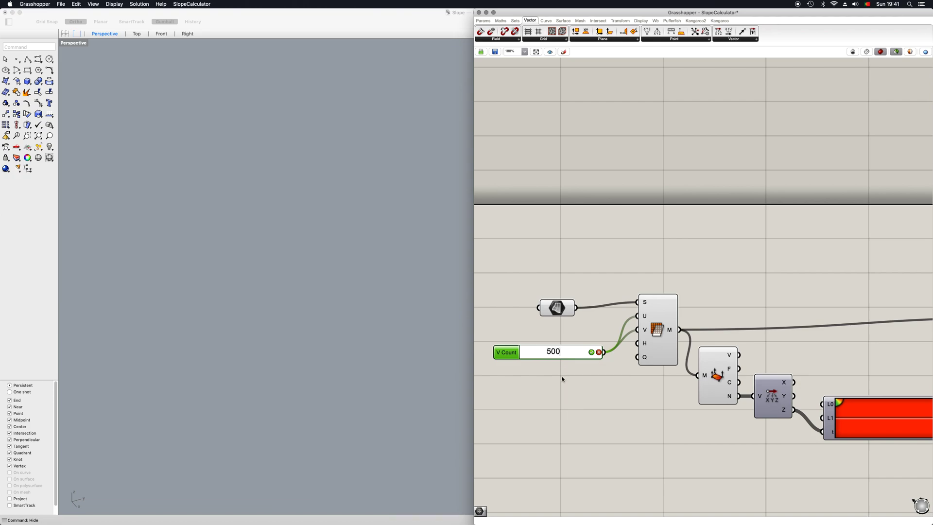
key("Return")
scroll(595, 393, "down", 2)
right_click_drag(595, 393, 457, 392)
left_click(855, 338)
scroll(162, 307, "down", 2)
scroll(267, 258, "up", 4)
right_click_drag(265, 260, 203, 285)
scroll(195, 245, "down", 4)
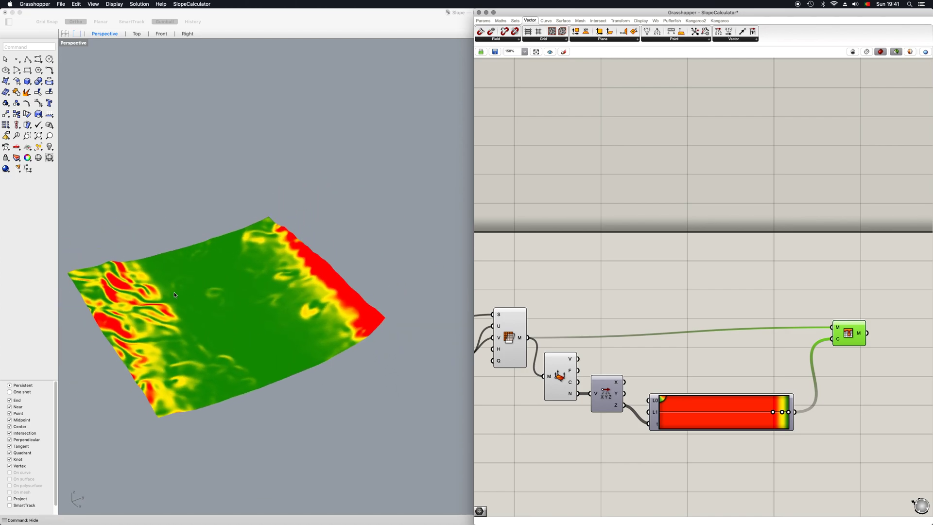
scroll(174, 293, "up", 5)
scroll(174, 293, "down", 5)
Add a Mesh parameter beside Mesh Colours and connect the M output of Mesh Colours to it
right_click_drag(826, 363, 698, 354)
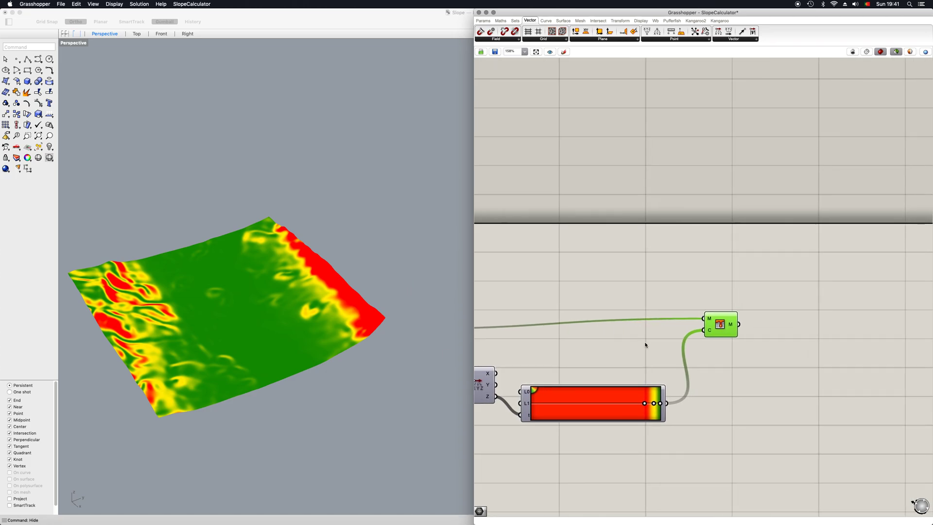
double_click(774, 355)
type("mesh")
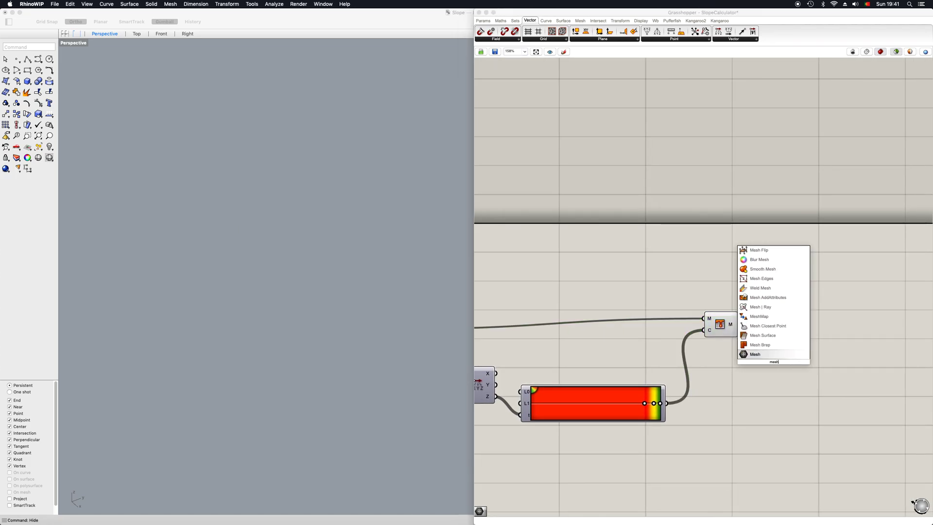
key("Return")
left_click(778, 362)
left_click_drag(739, 324, 772, 327)
scroll(750, 383, "down", 1)
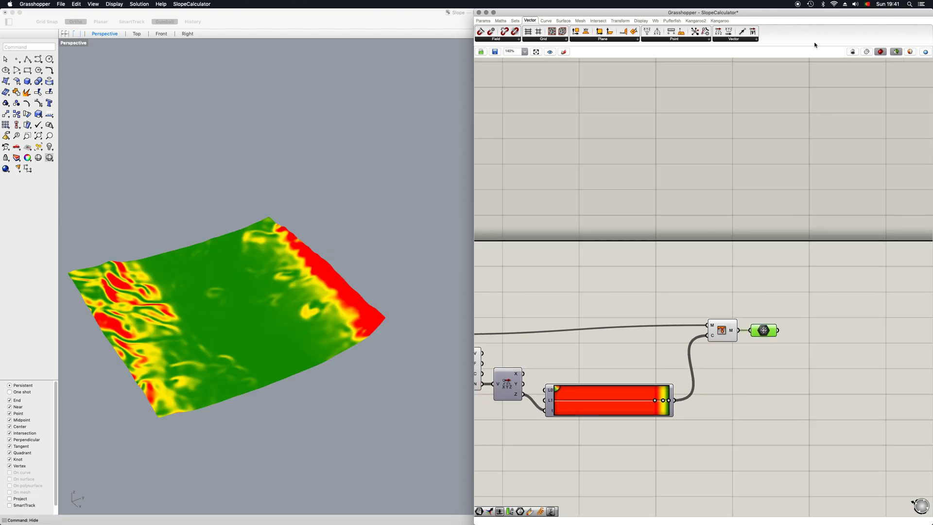